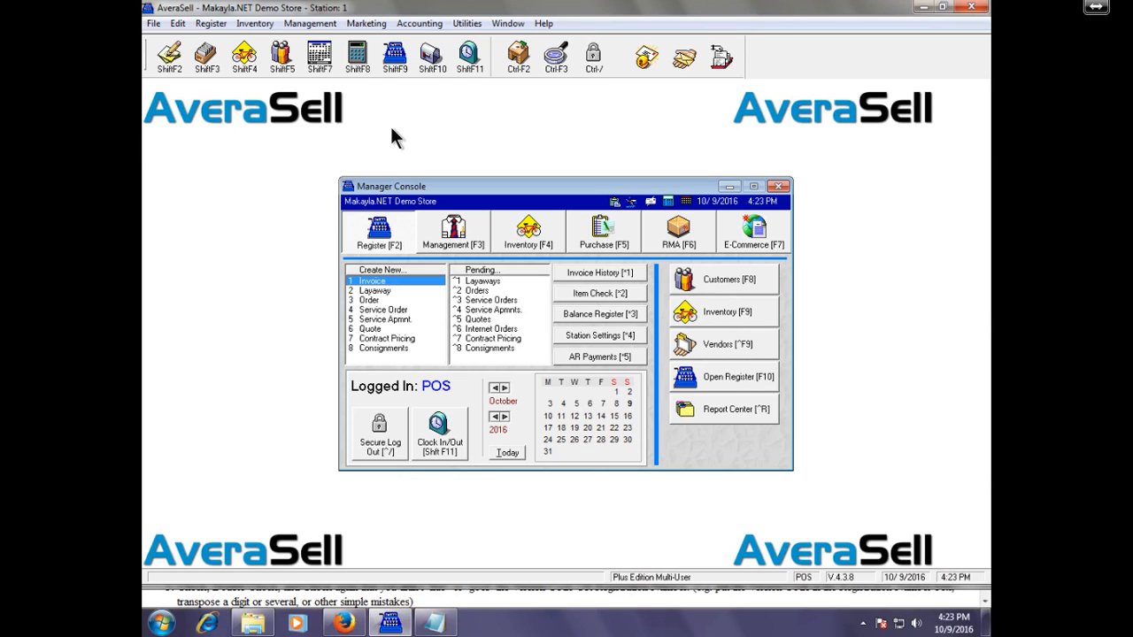
Step: Look over the new company setup options, then close that window
click(544, 24)
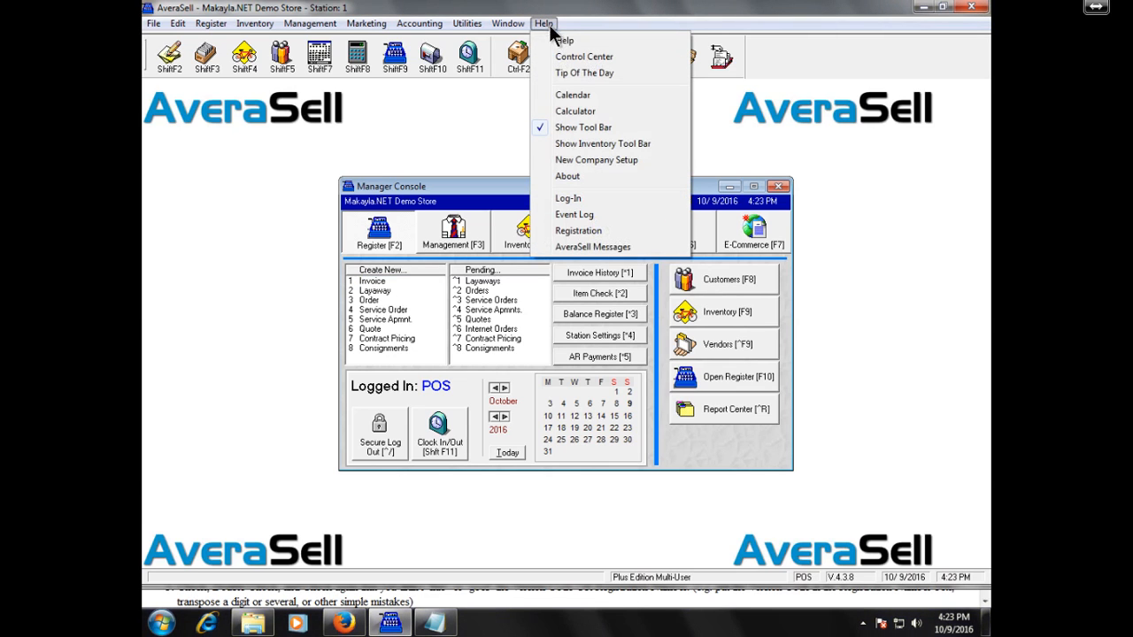
click(641, 161)
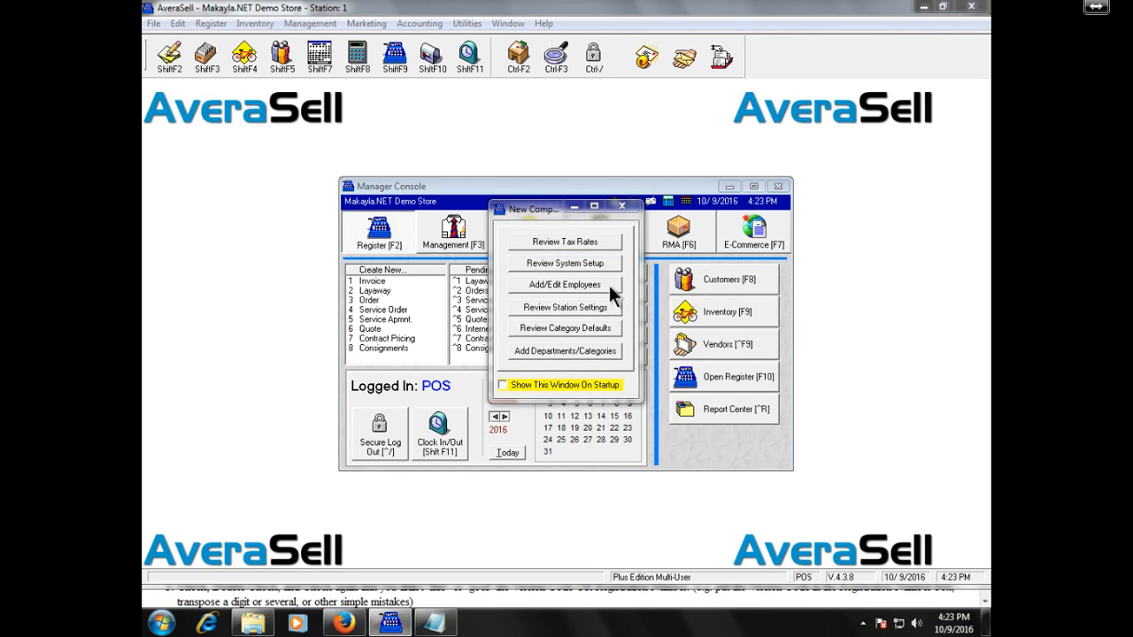
click(627, 208)
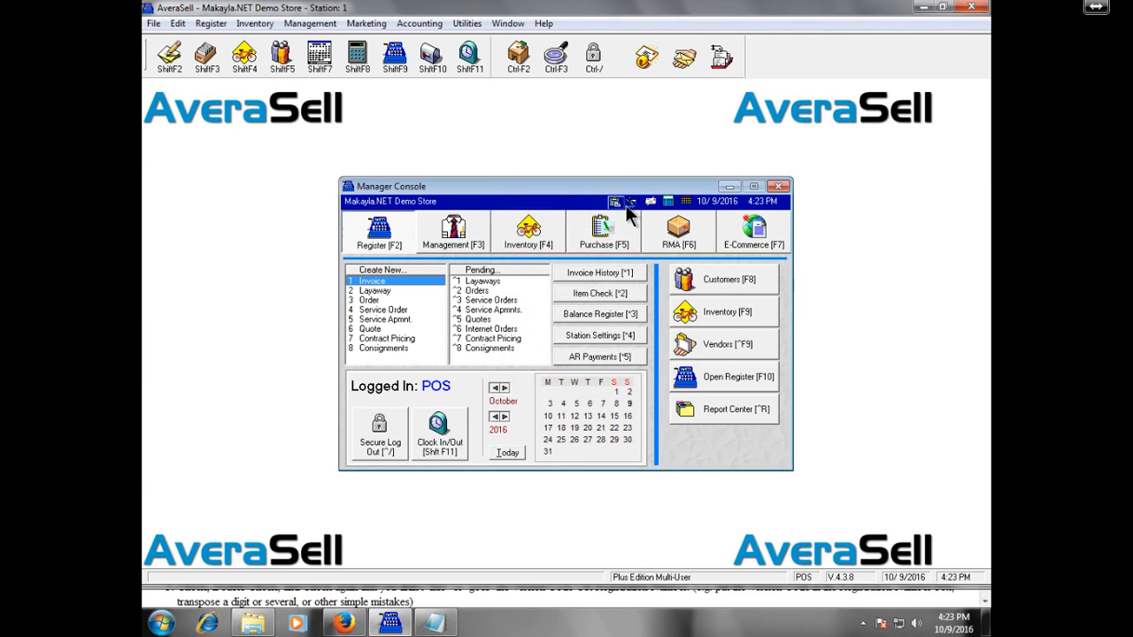
Step: Switch between Management and Register views, then open the Employee List from the Management menu
click(482, 243)
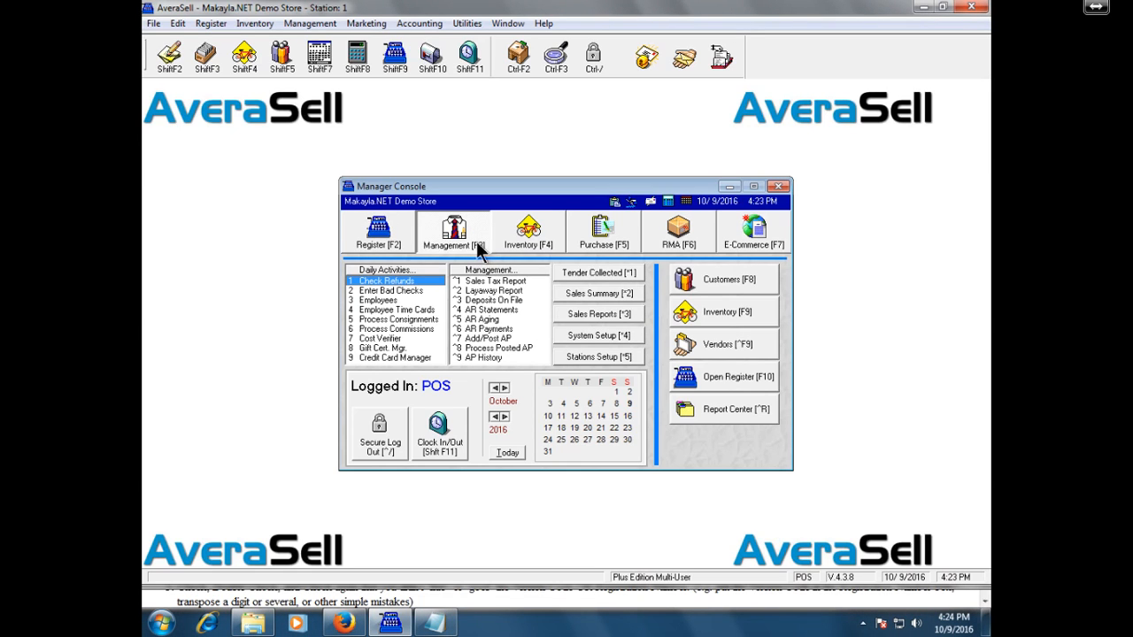
click(400, 234)
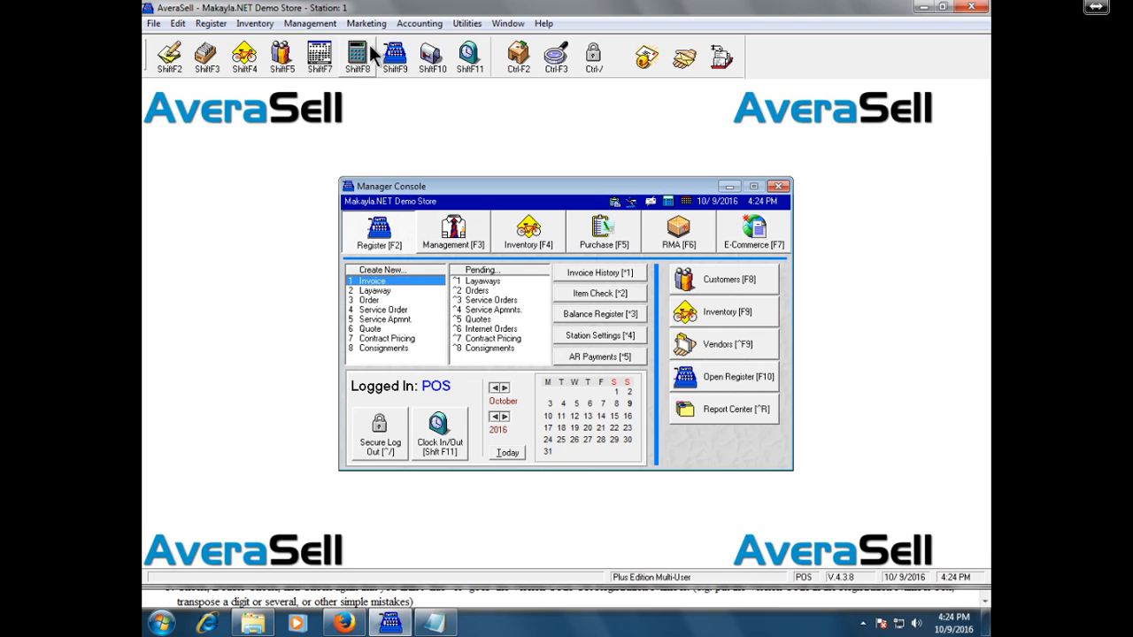
click(328, 23)
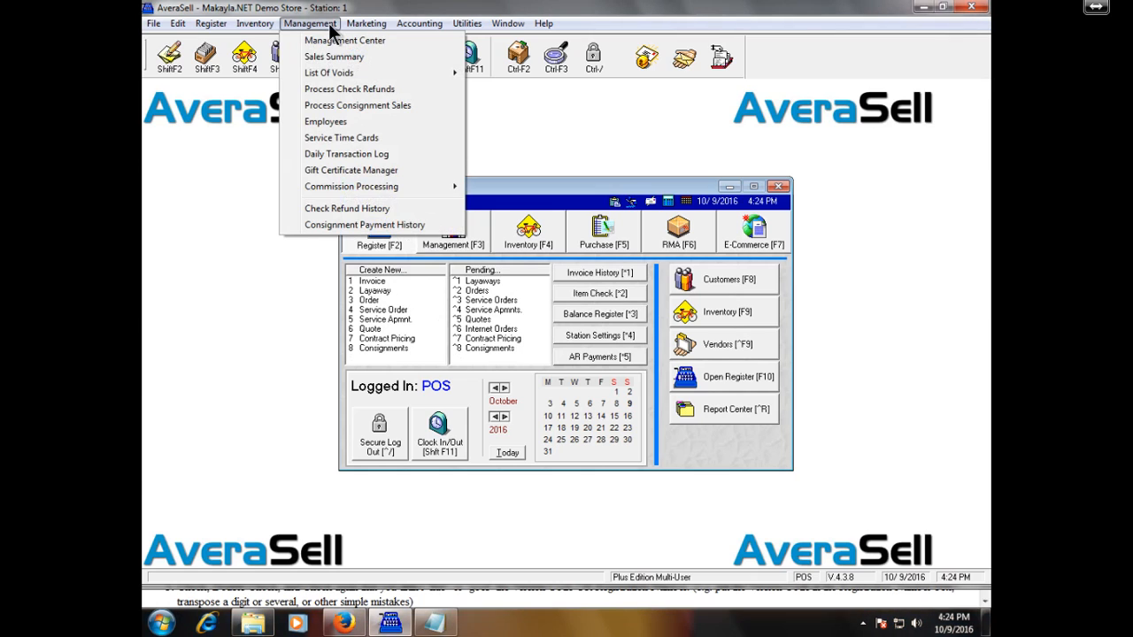
click(365, 120)
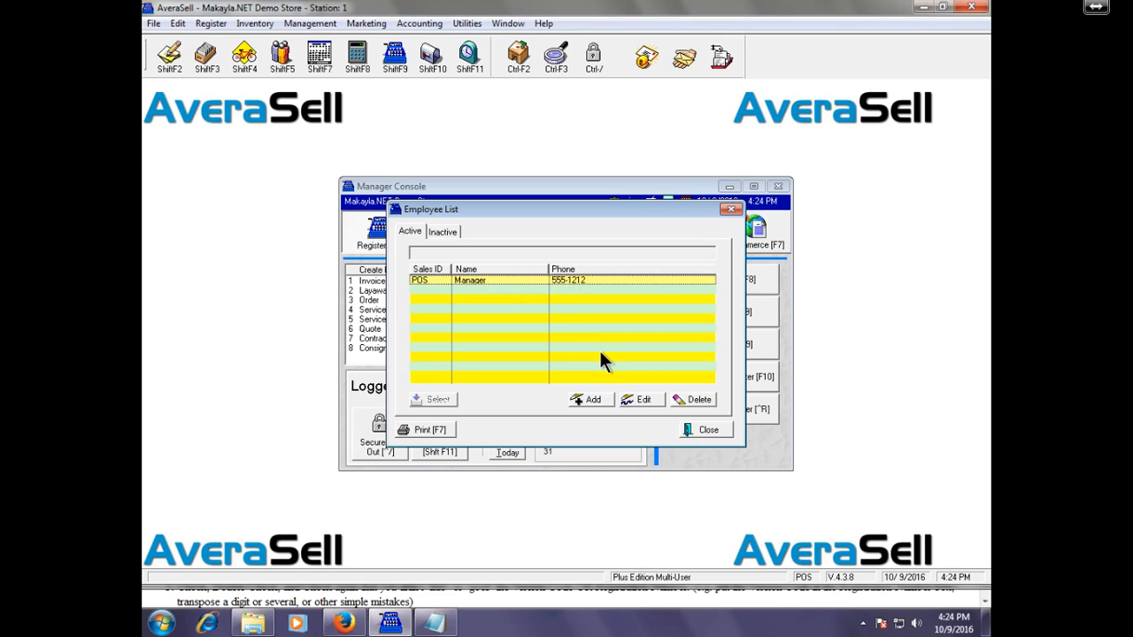
Step: Add a new employee from the Employee List to launch the New Employee Wizard
click(604, 402)
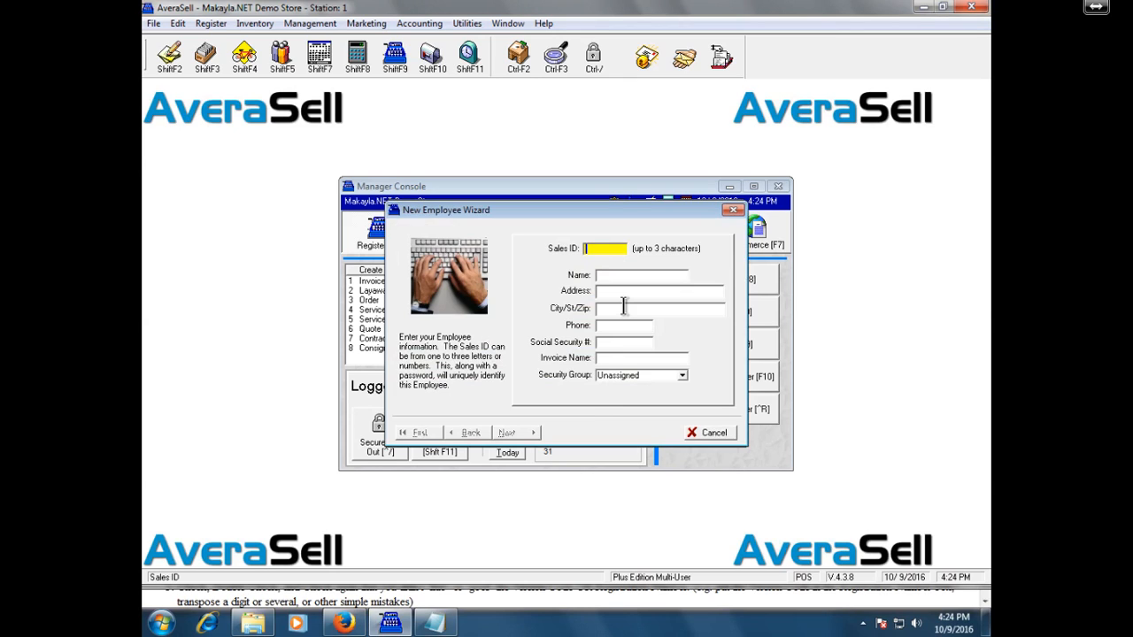
Step: Enter the Sales ID, the employee's full name and street address
text(CGF)
key(Tab)
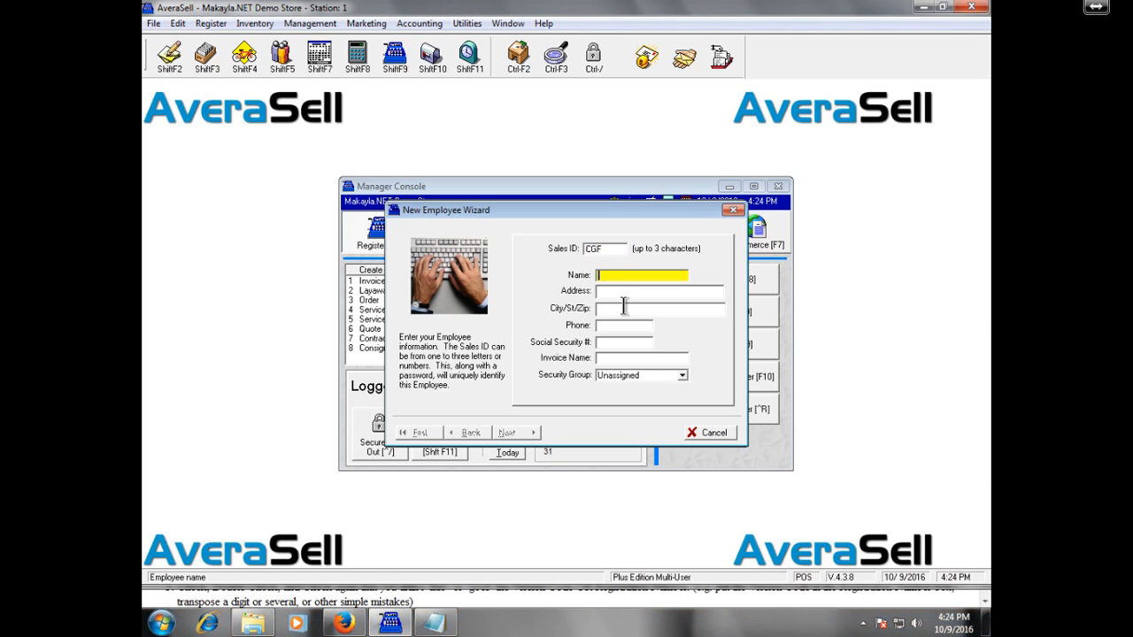
key(Tab)
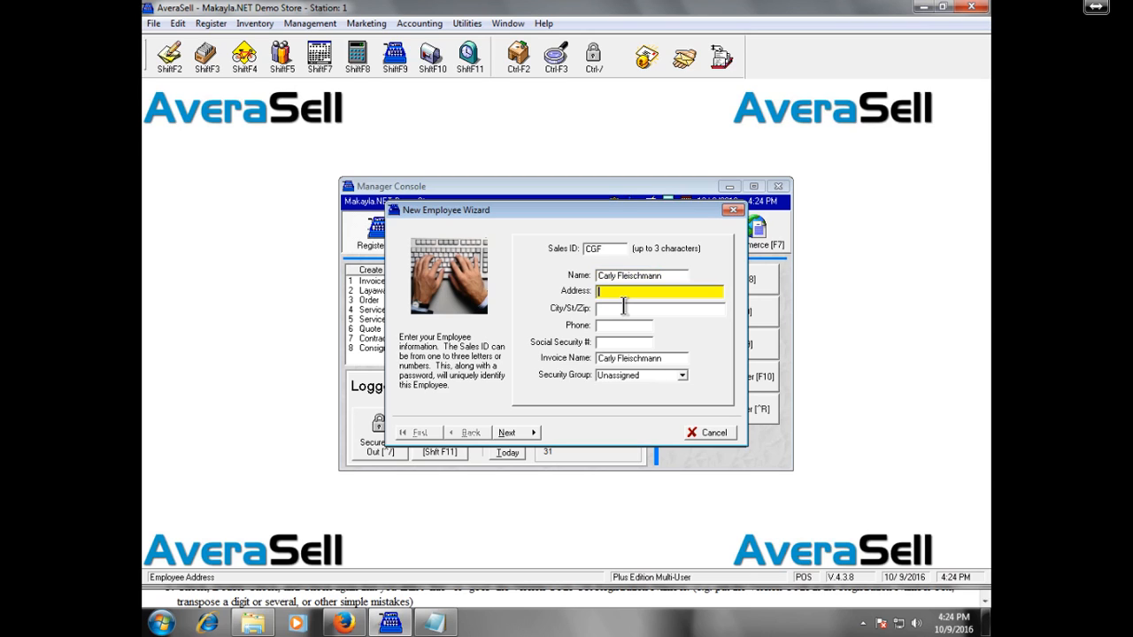
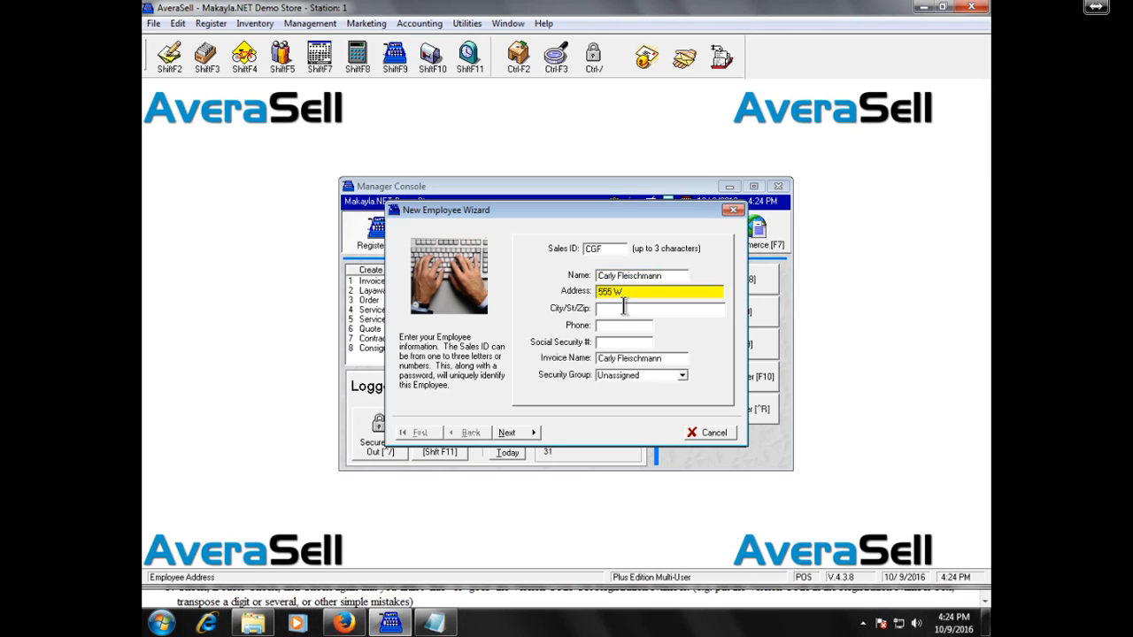
Step: Fill in the employee's city/state/ZIP and home phone number
key(Tab)
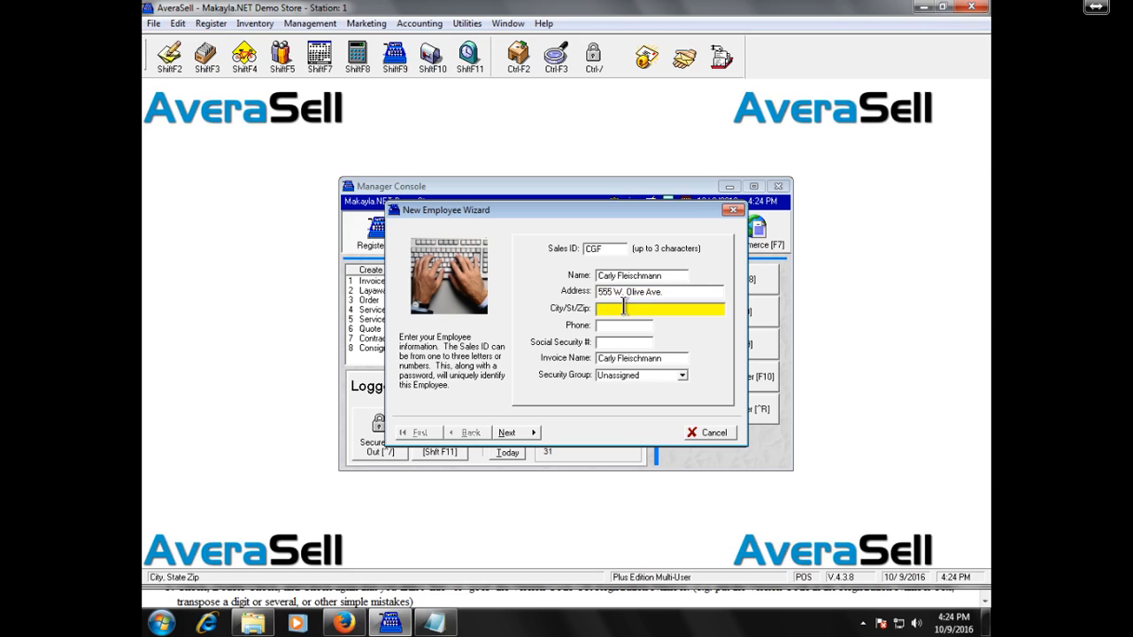
text(any)
key(BackSpace)
key(BackSpace)
key(BackSpace)
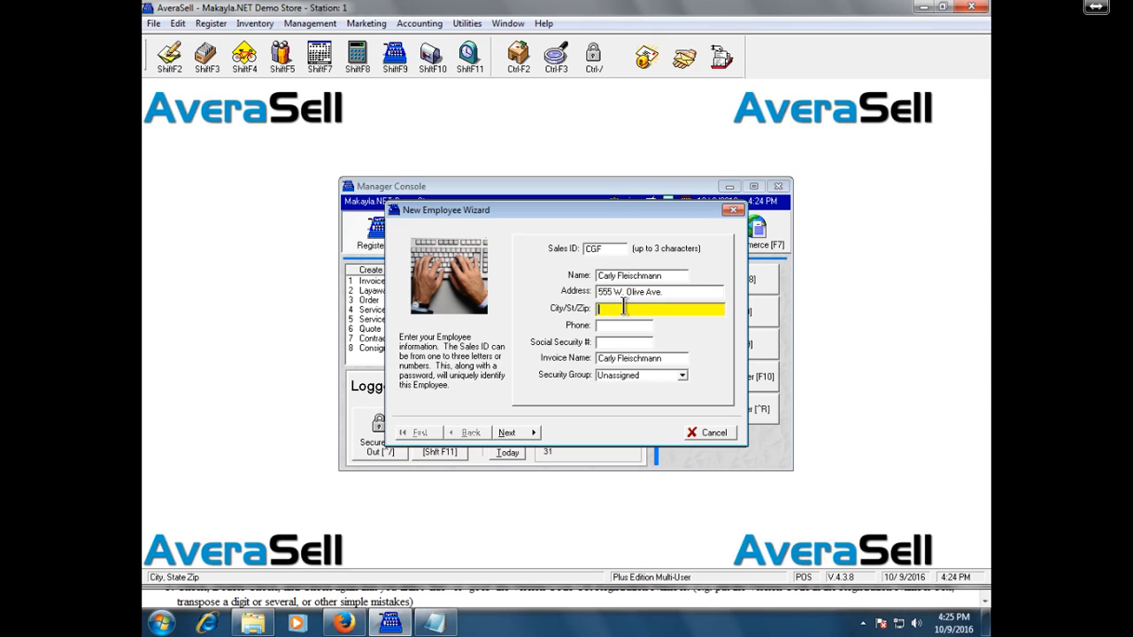
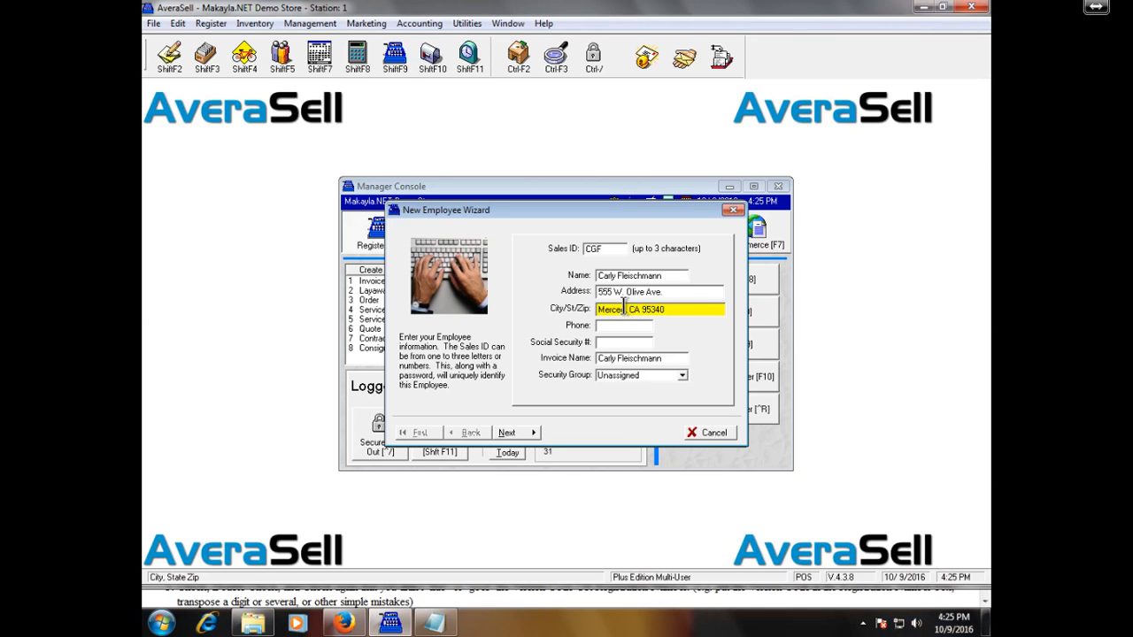
key(Tab)
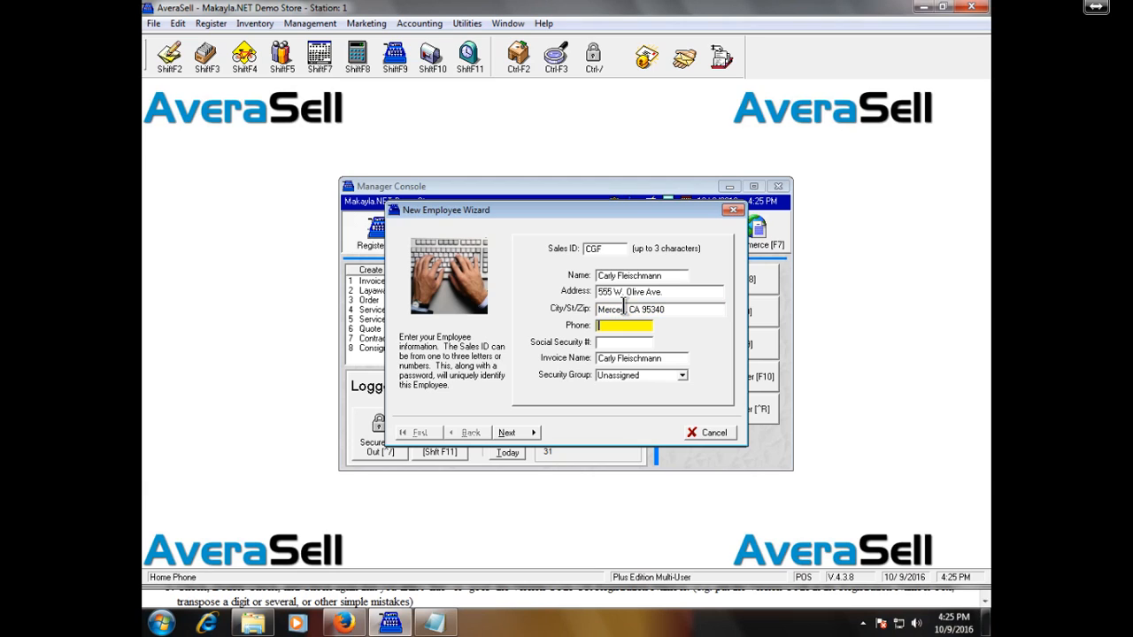
text(209-555-1878)
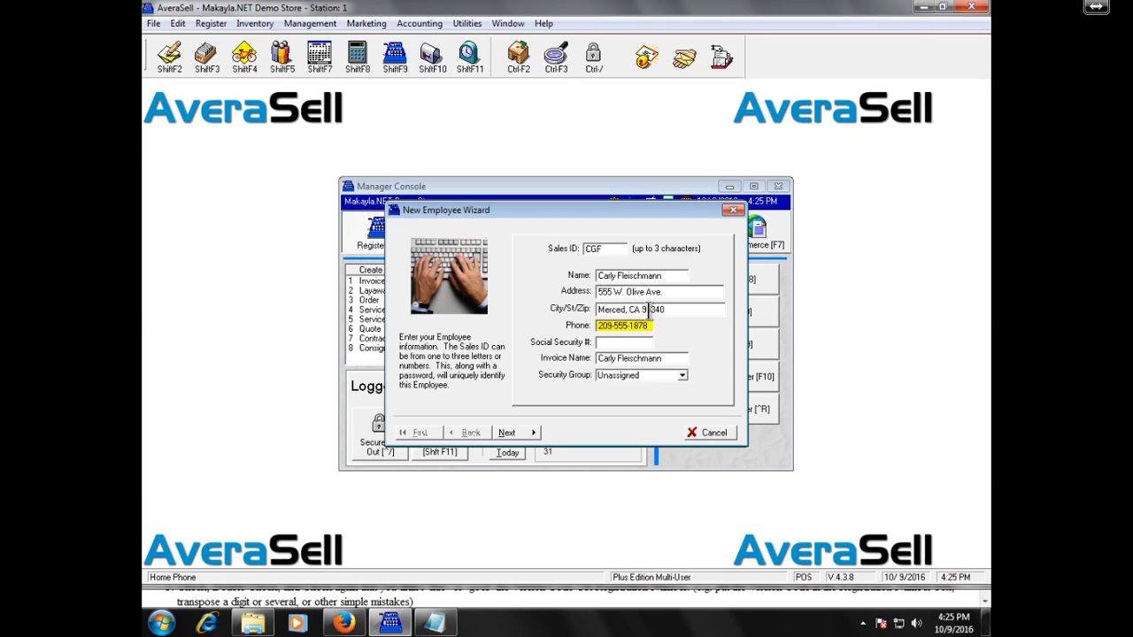
key(Tab)
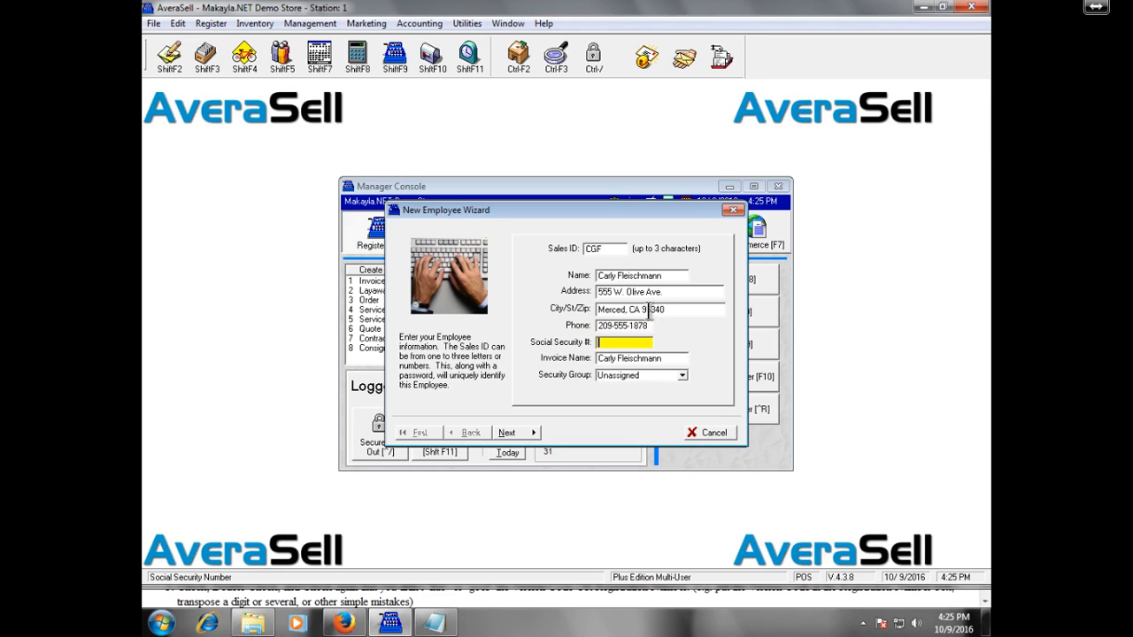
Step: Enter 0 for Social Security #, 9246 as invoice name, keep Security Group Unassigned, and continue
text(0)
key(Tab)
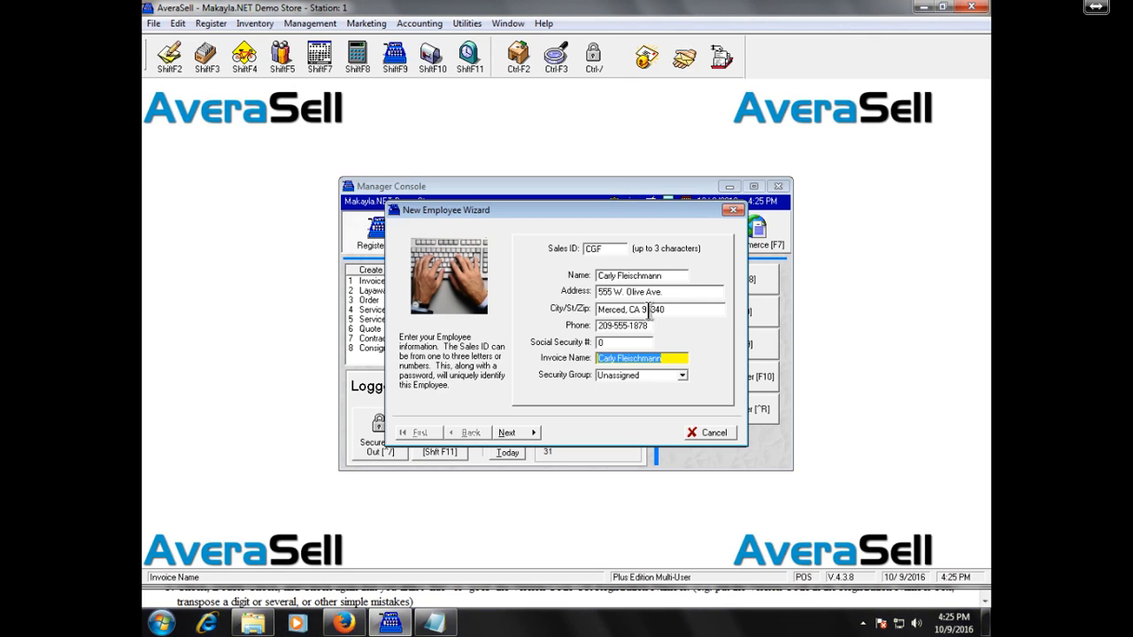
text(9246)
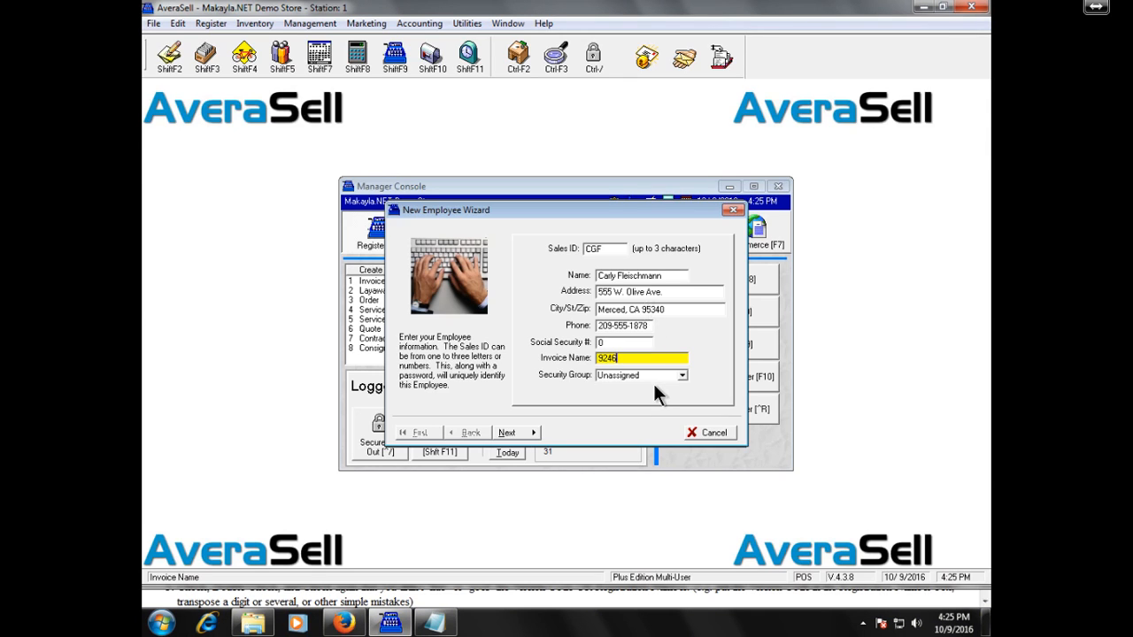
key(Tab)
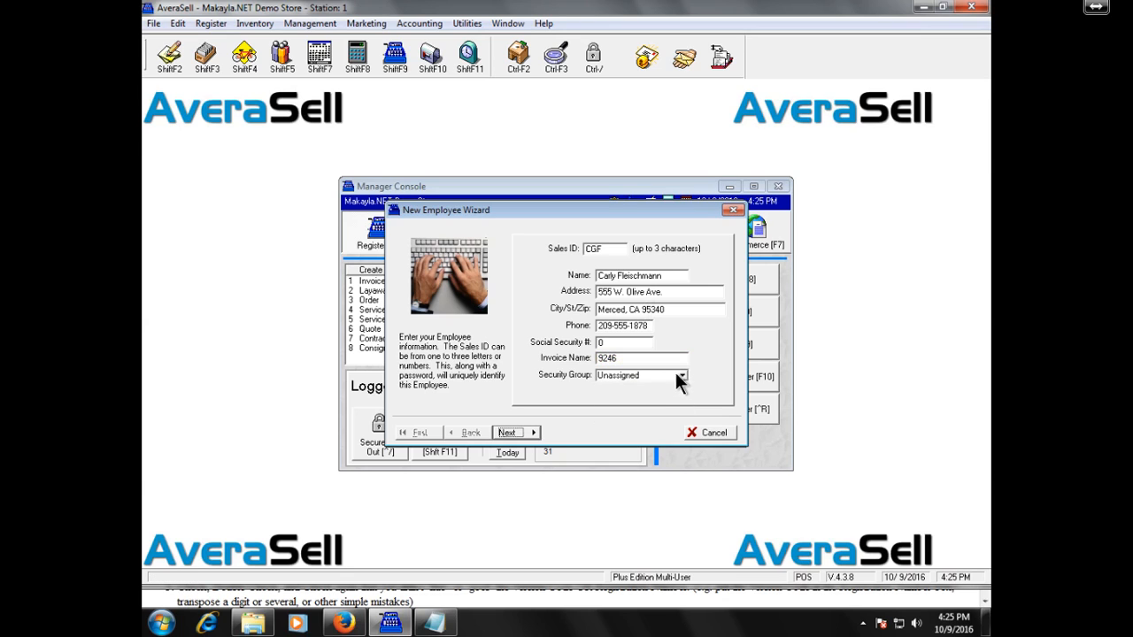
click(682, 375)
click(683, 376)
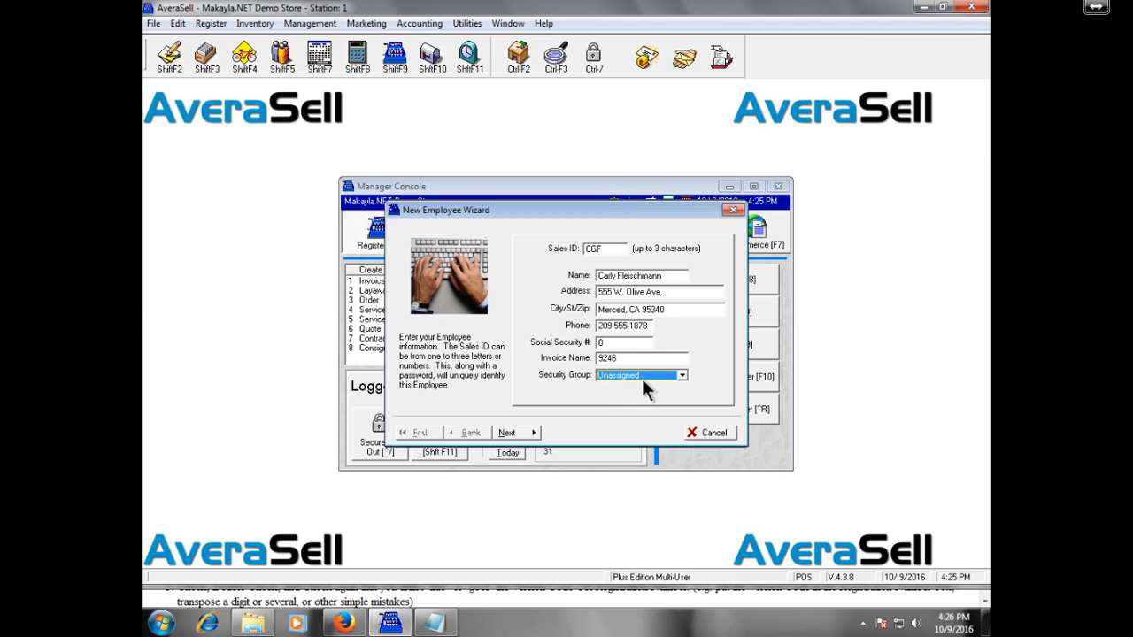
click(508, 432)
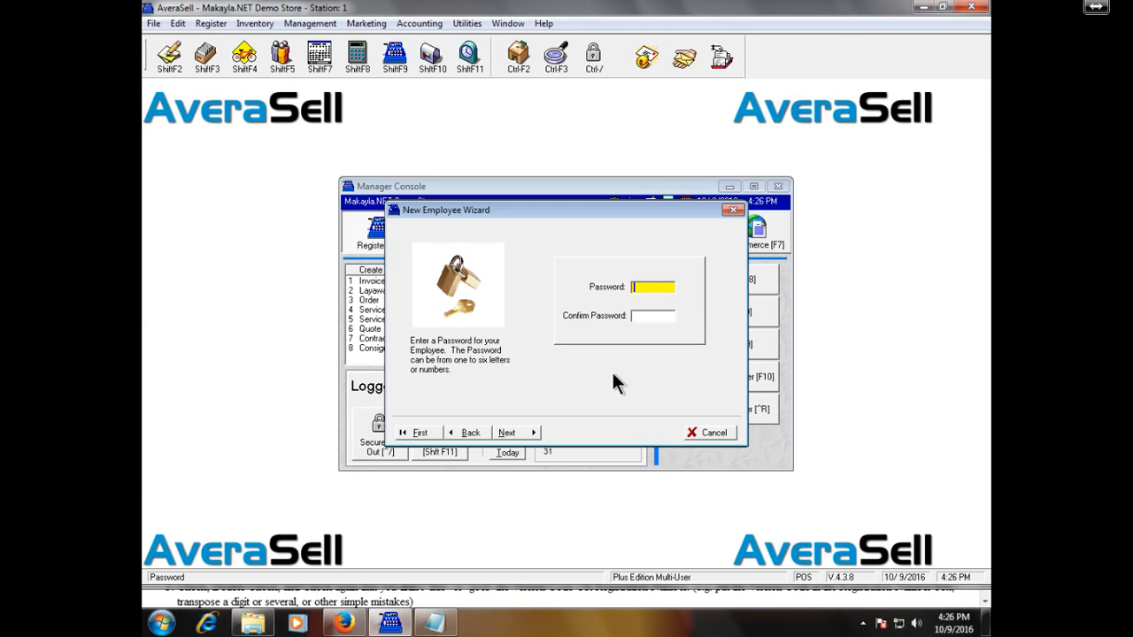
Step: Enter a password and confirmation, then leave cash drawer 0 and Service Tech off
text(12345)
key(Tab)
text(12345)
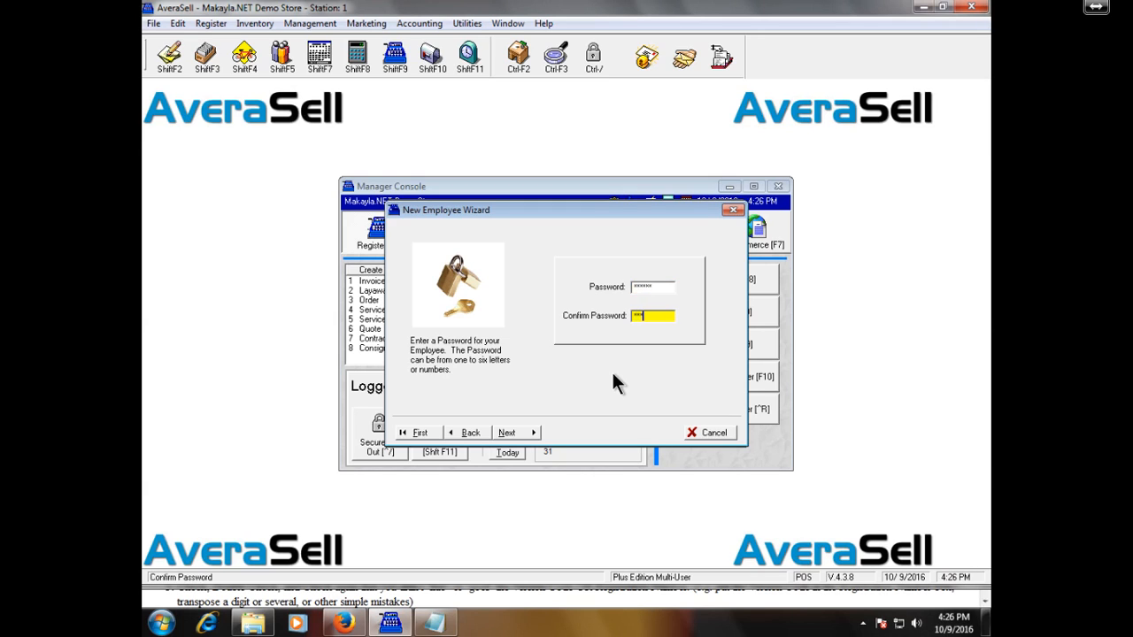
text(6)
click(525, 431)
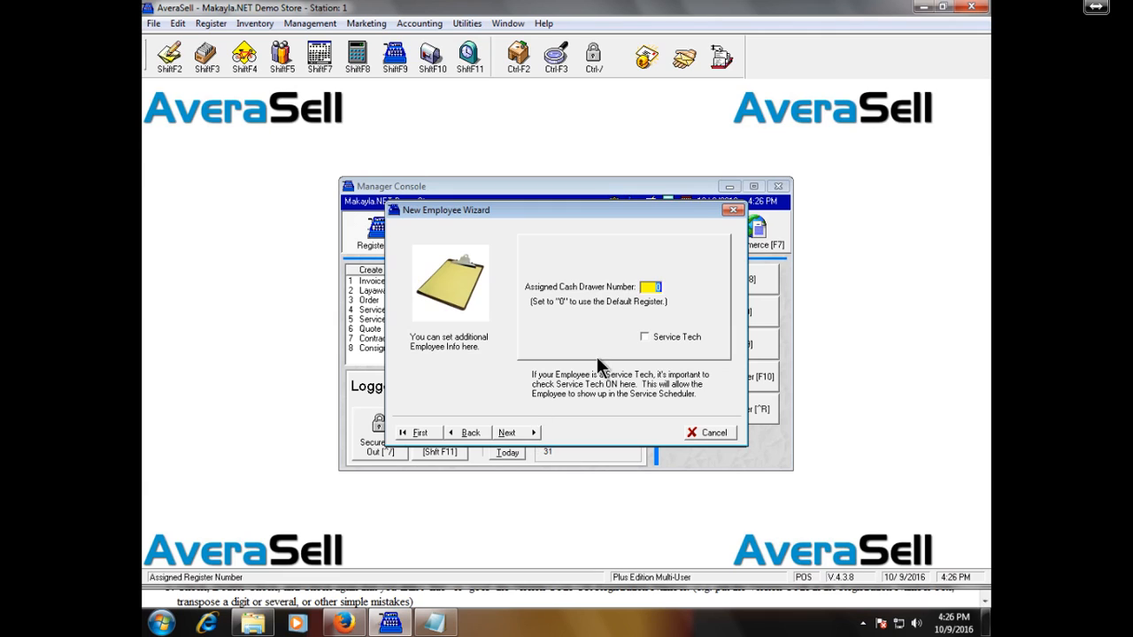
click(686, 337)
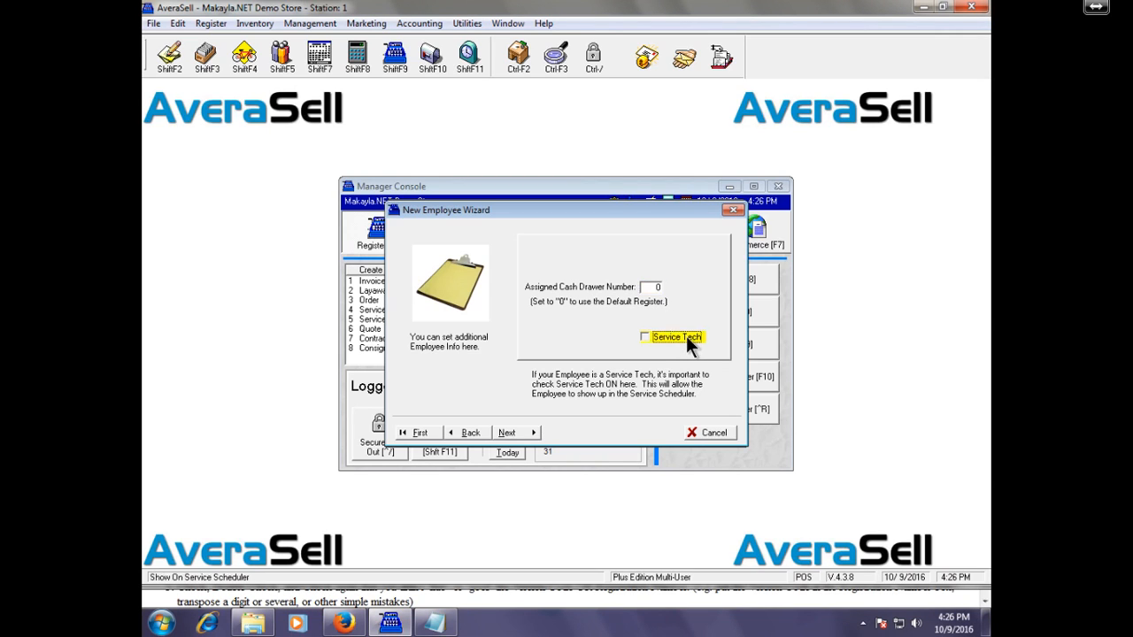
key(Tab)
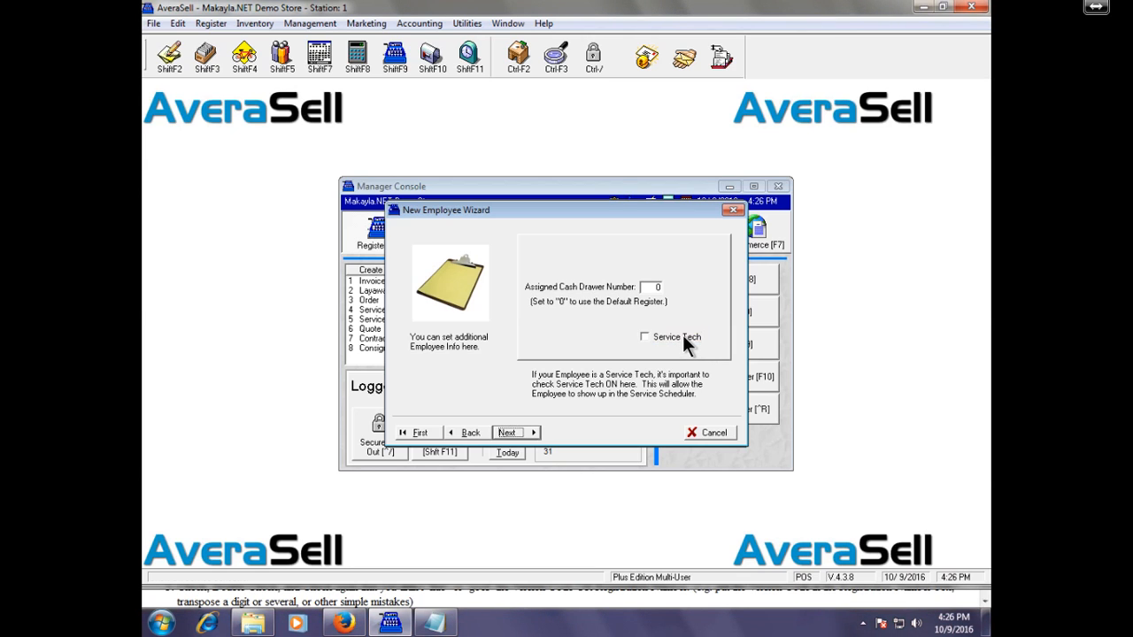
Step: Advance to the Groups page and open Group Manager showing the All group
click(534, 428)
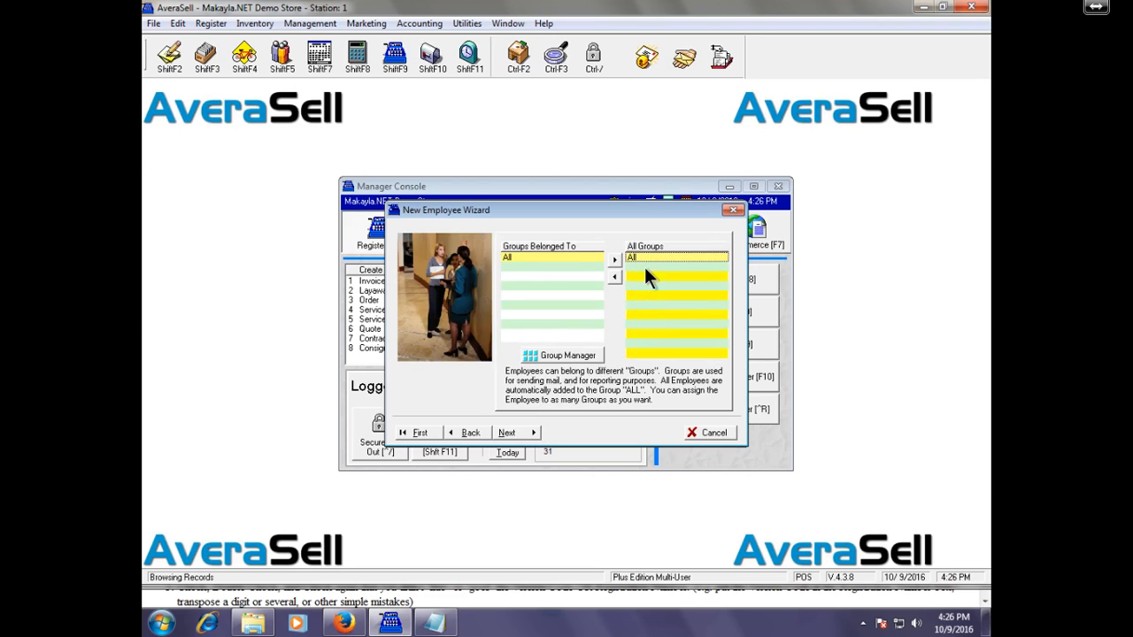
click(584, 356)
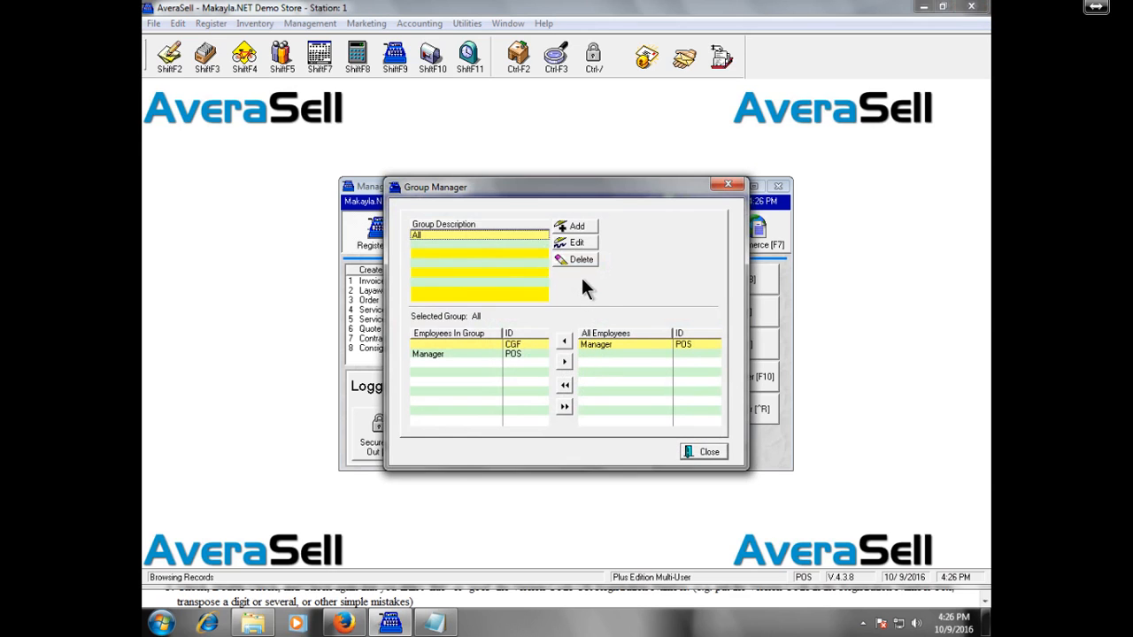
Step: Create the Managers, Cashiers and Cooks employee groups in Group Manager
click(576, 227)
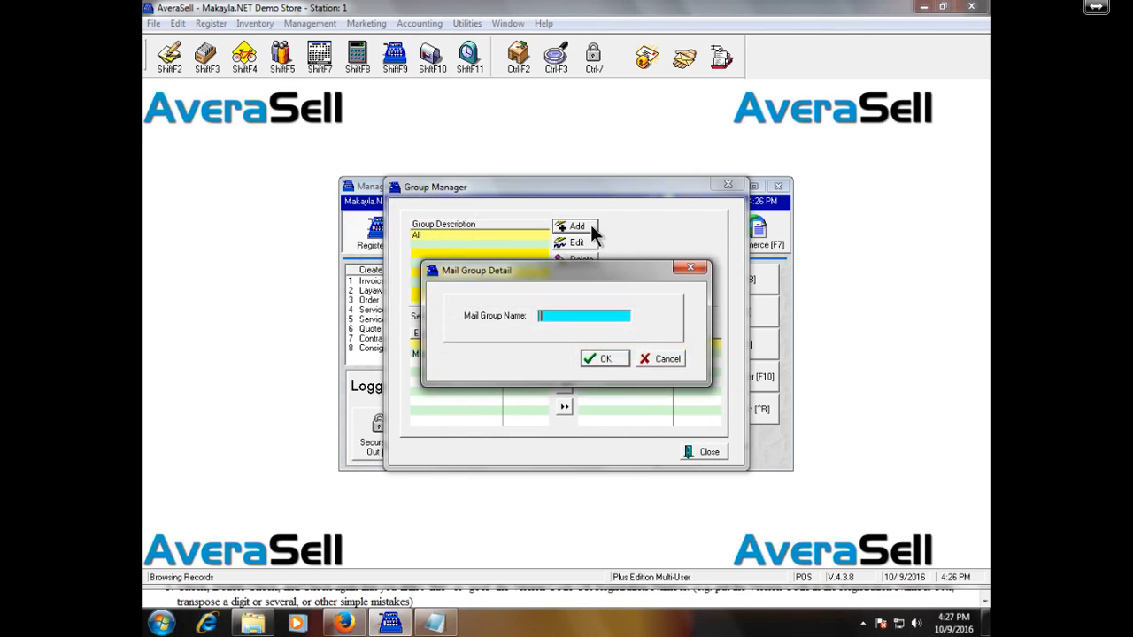
text(Managers)
key(Return)
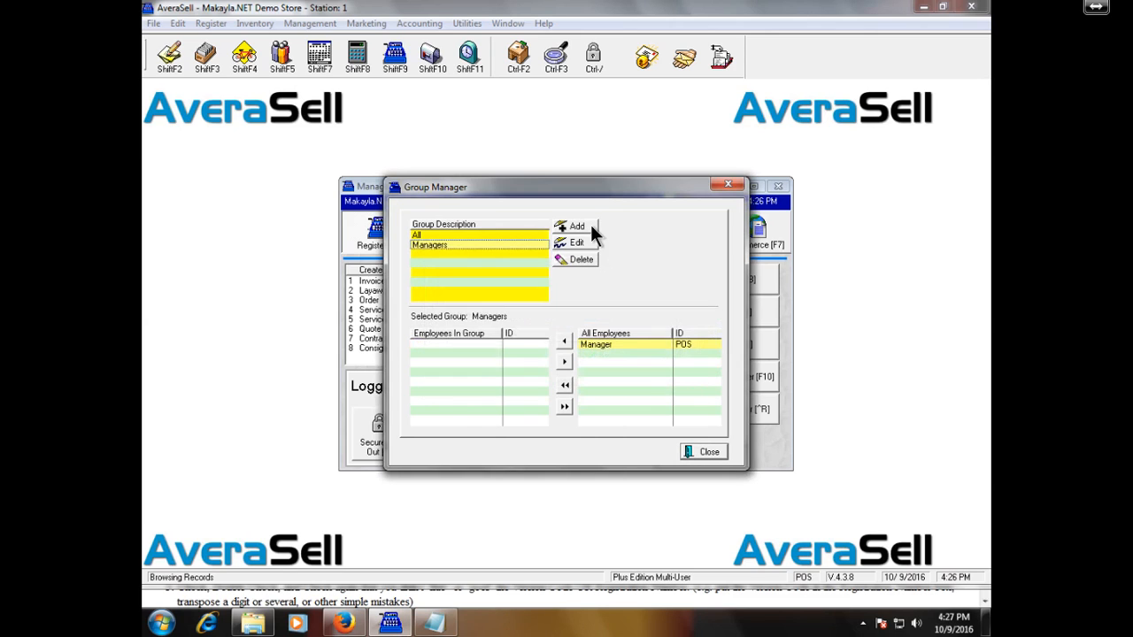
click(590, 223)
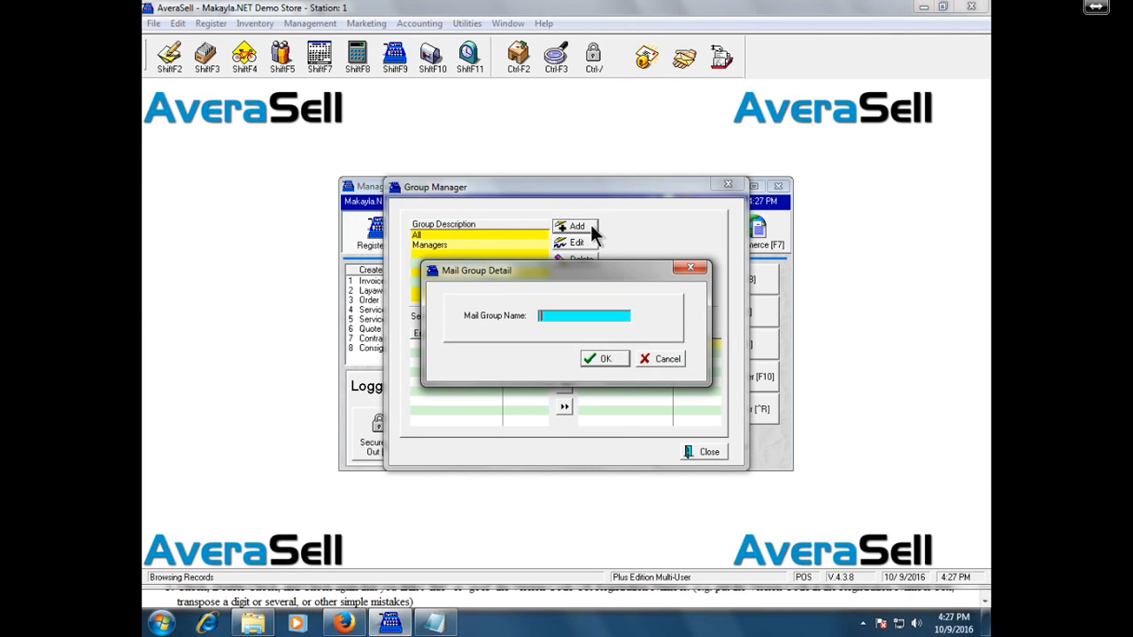
text(Cashiers)
key(Return)
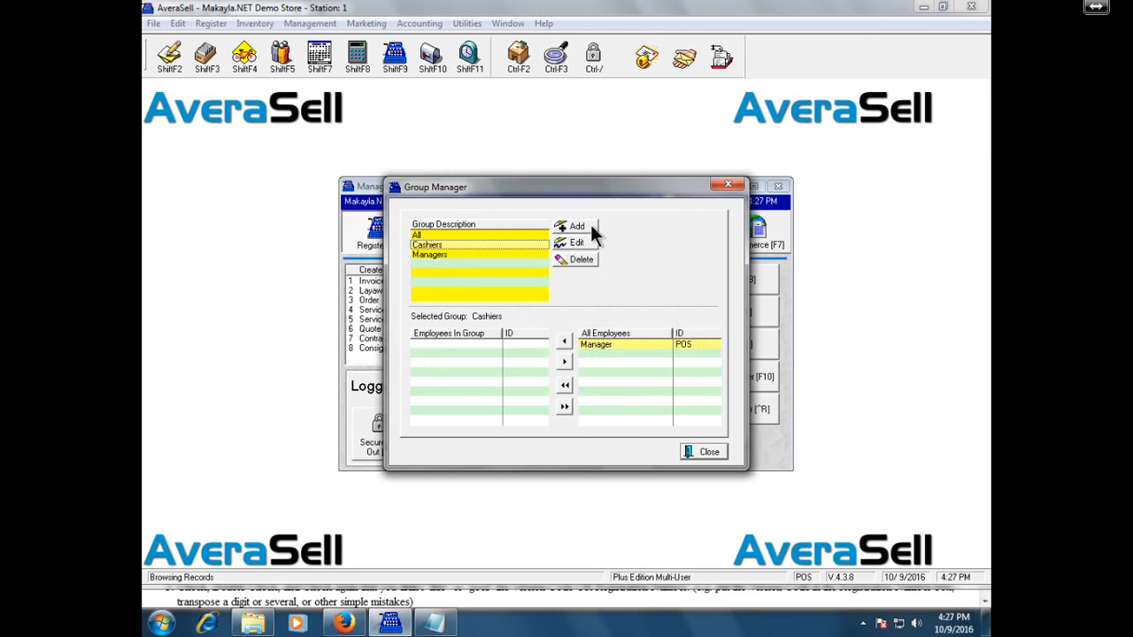
click(590, 225)
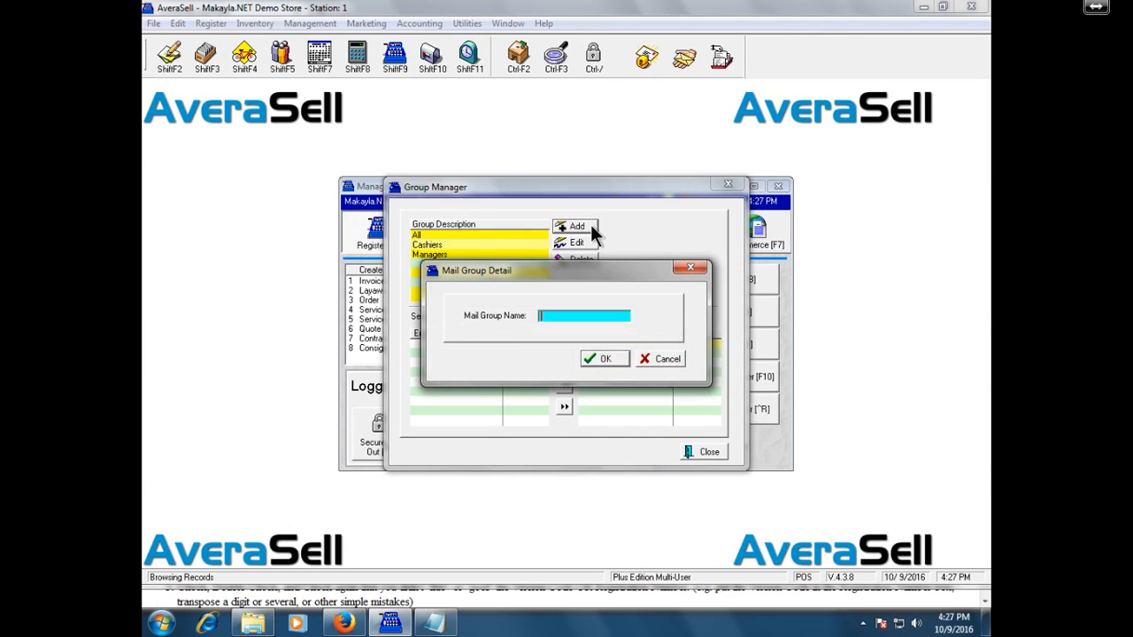
text(Cooks)
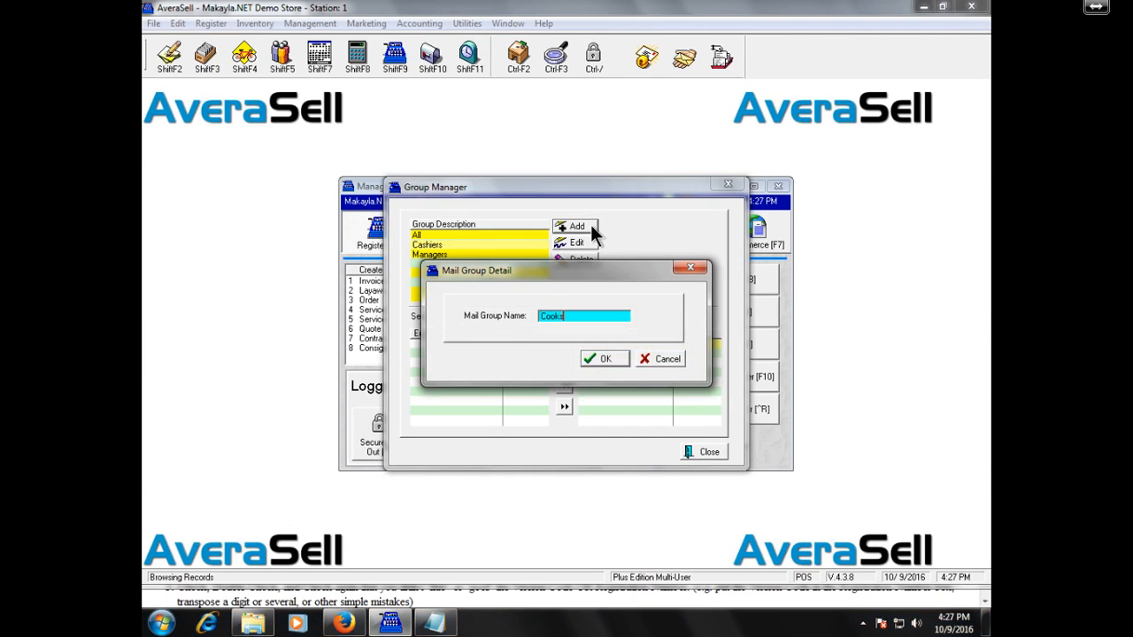
key(Return)
key(Escape)
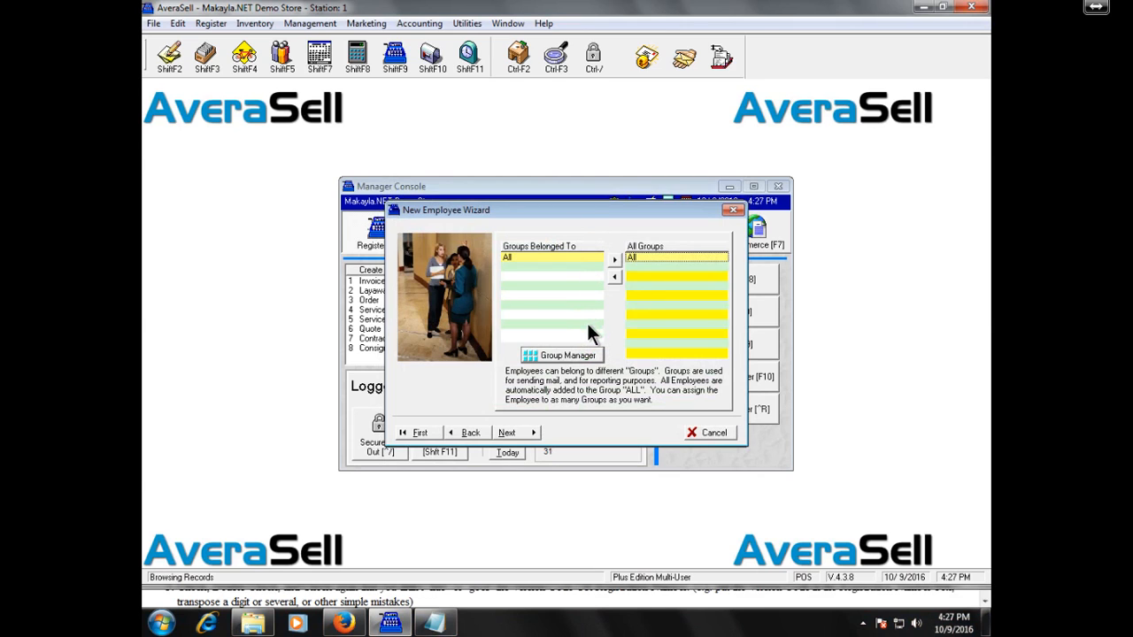
Step: Review the Managers and All group members in Group Manager, then close it
click(577, 353)
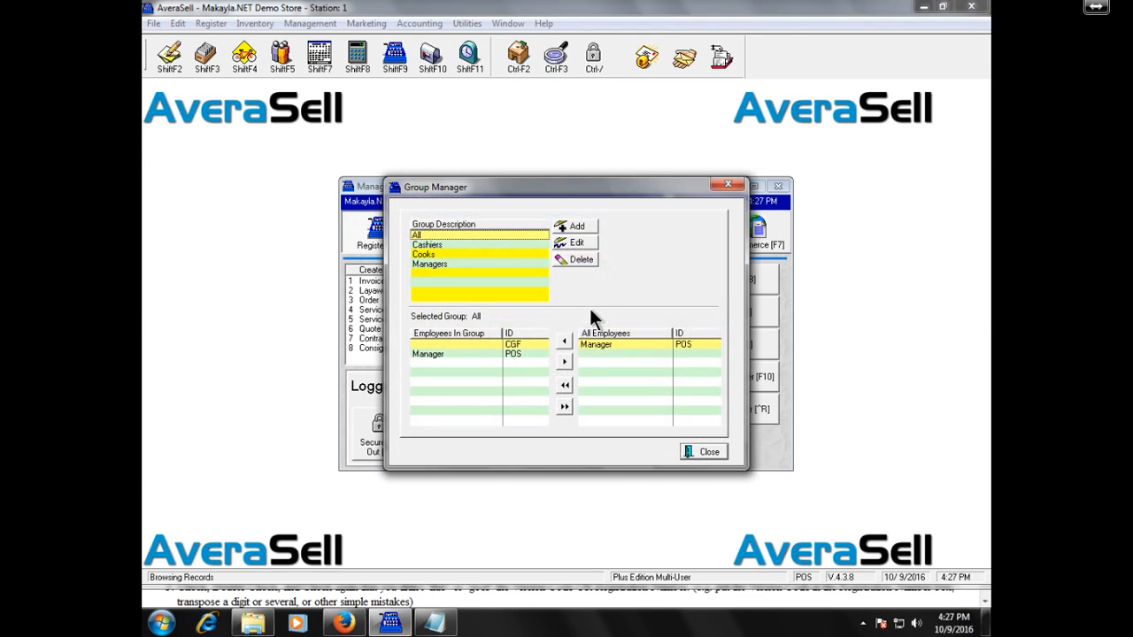
click(485, 263)
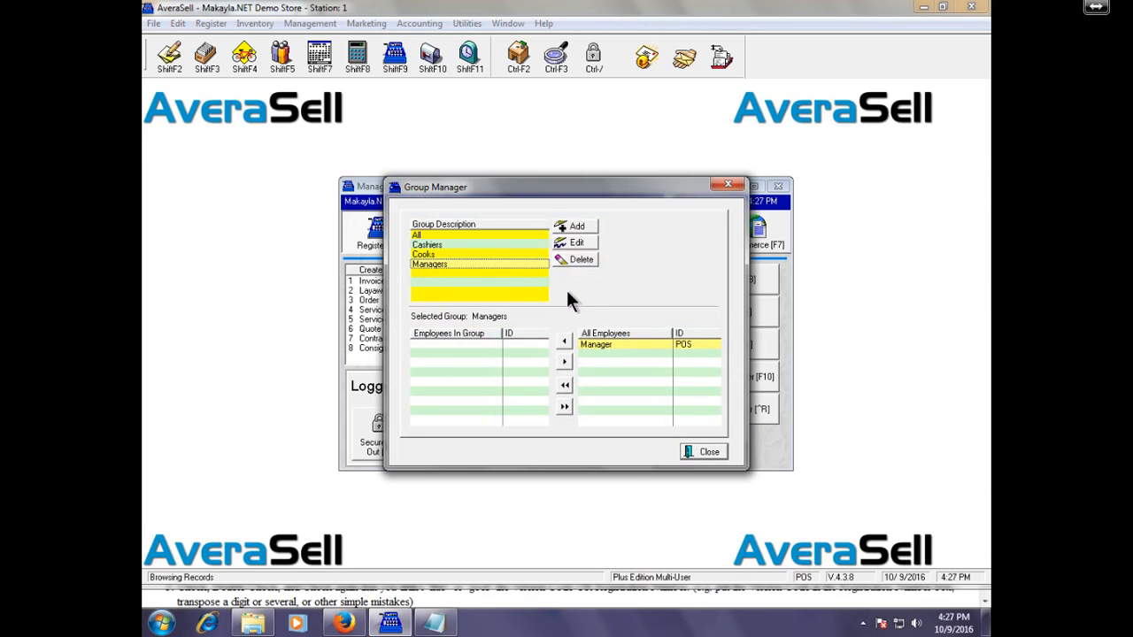
click(597, 344)
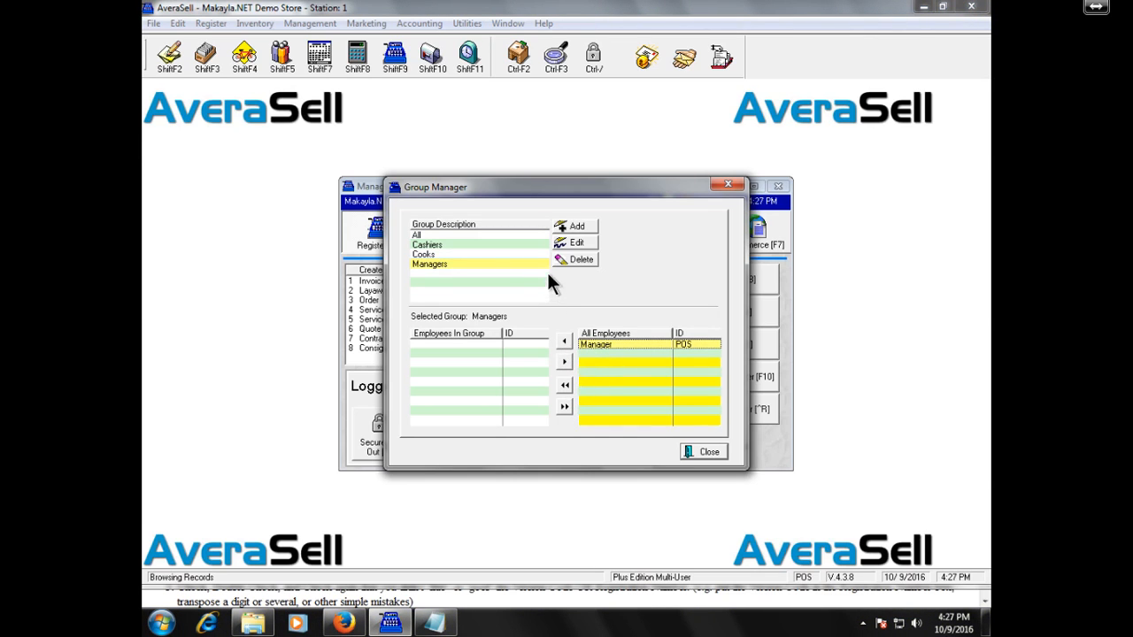
click(508, 237)
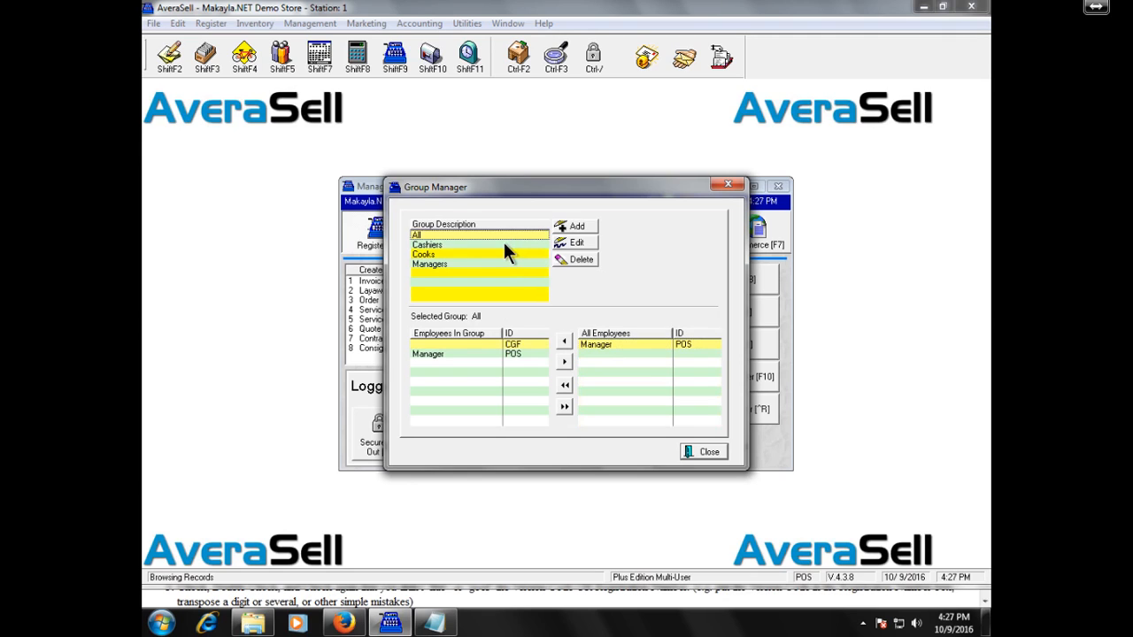
click(700, 452)
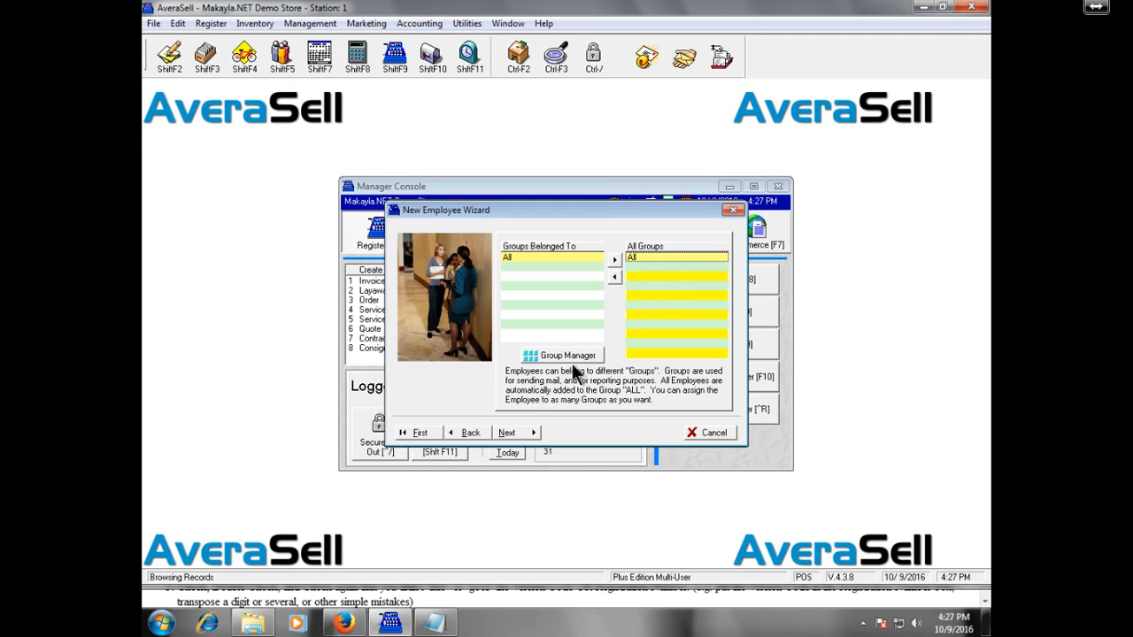
Step: Cancel the unfinished employee and start a fresh New Employee Wizard
click(477, 434)
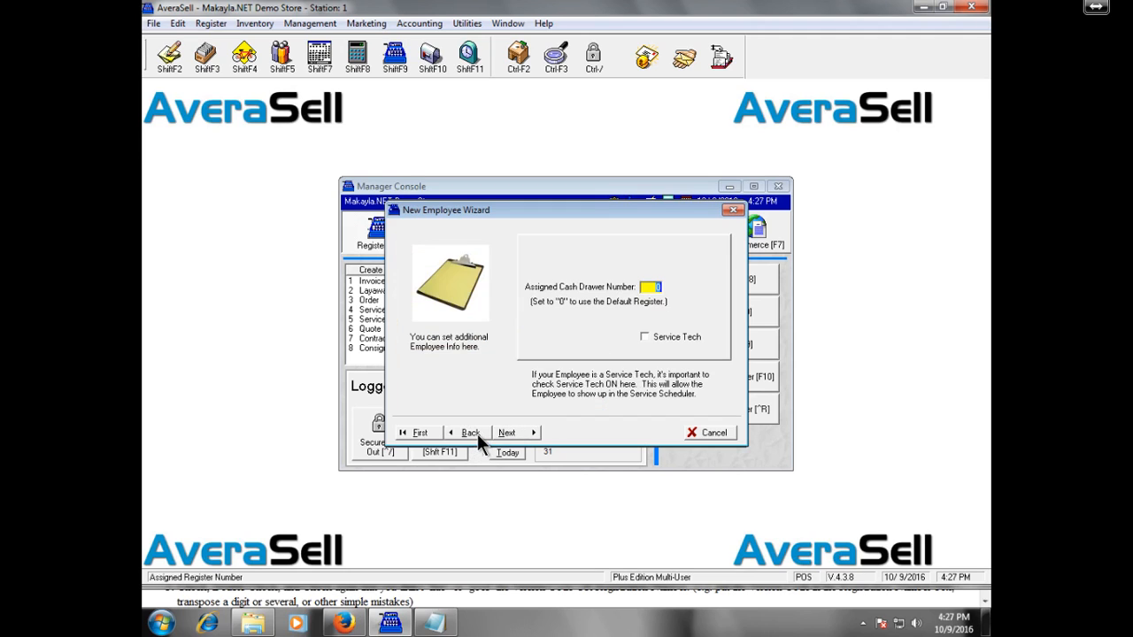
click(526, 429)
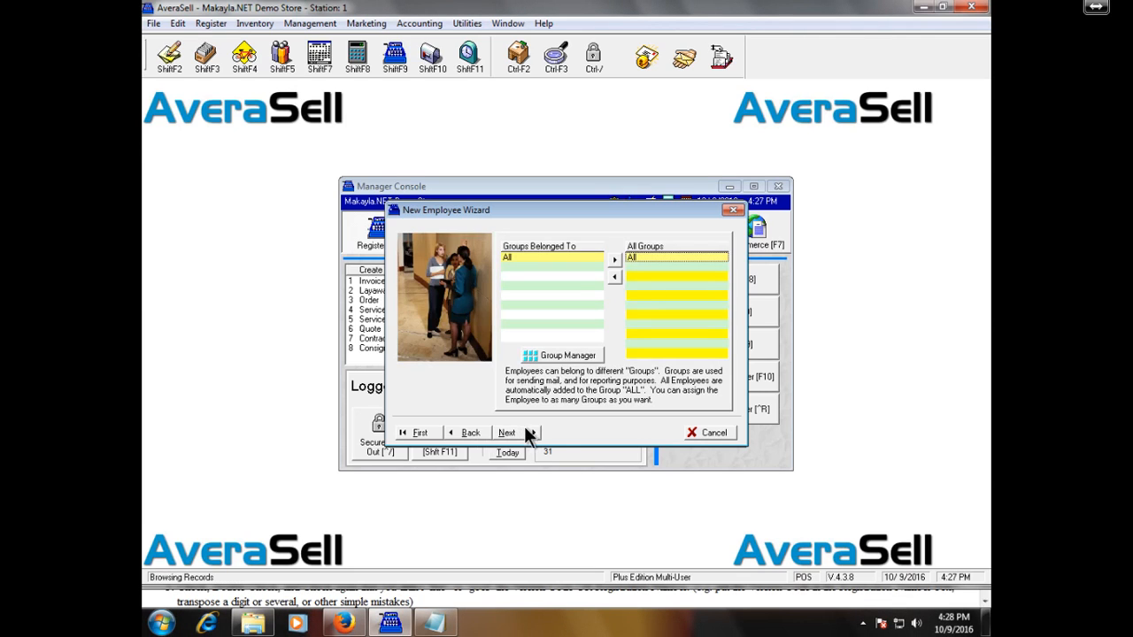
click(705, 434)
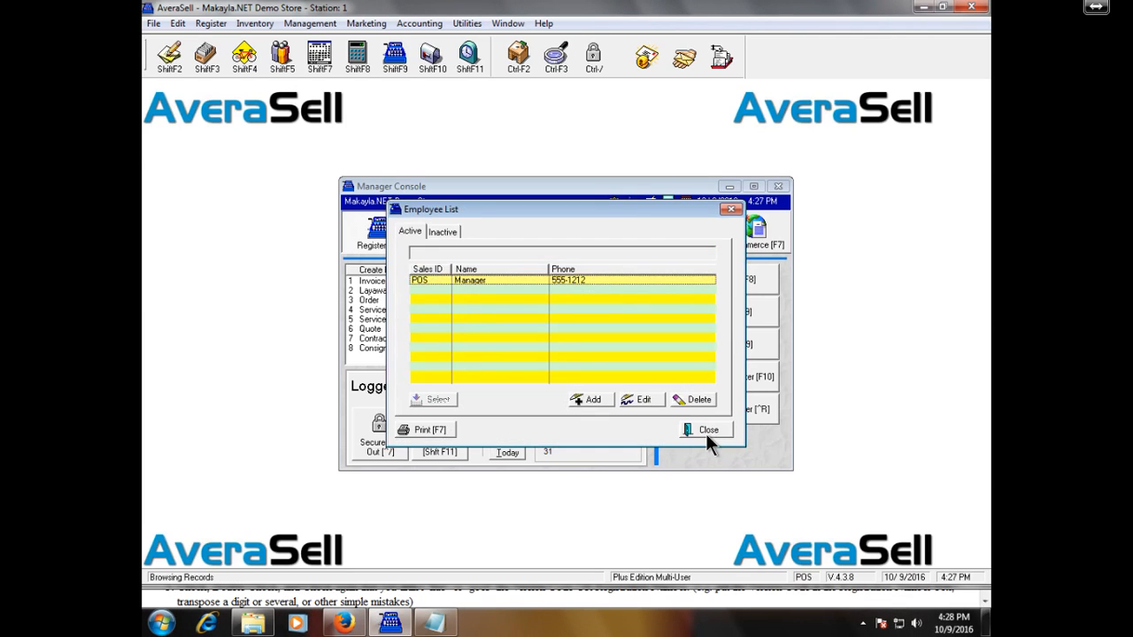
click(592, 400)
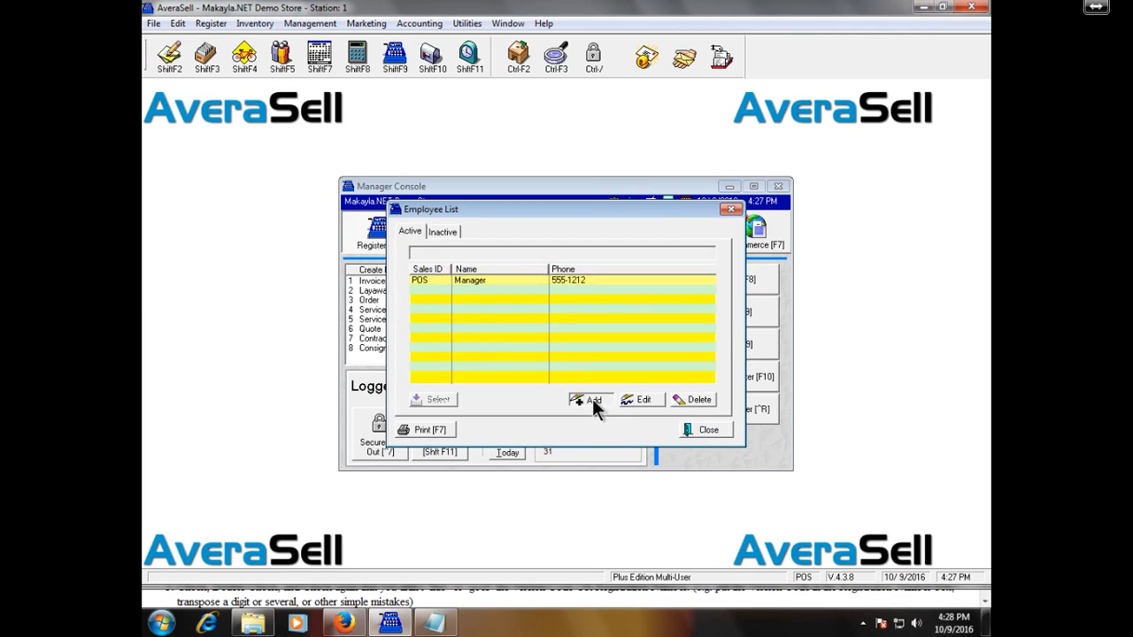
Step: Re-enter the Sales ID, the employee's full name and street address
text(CGF)
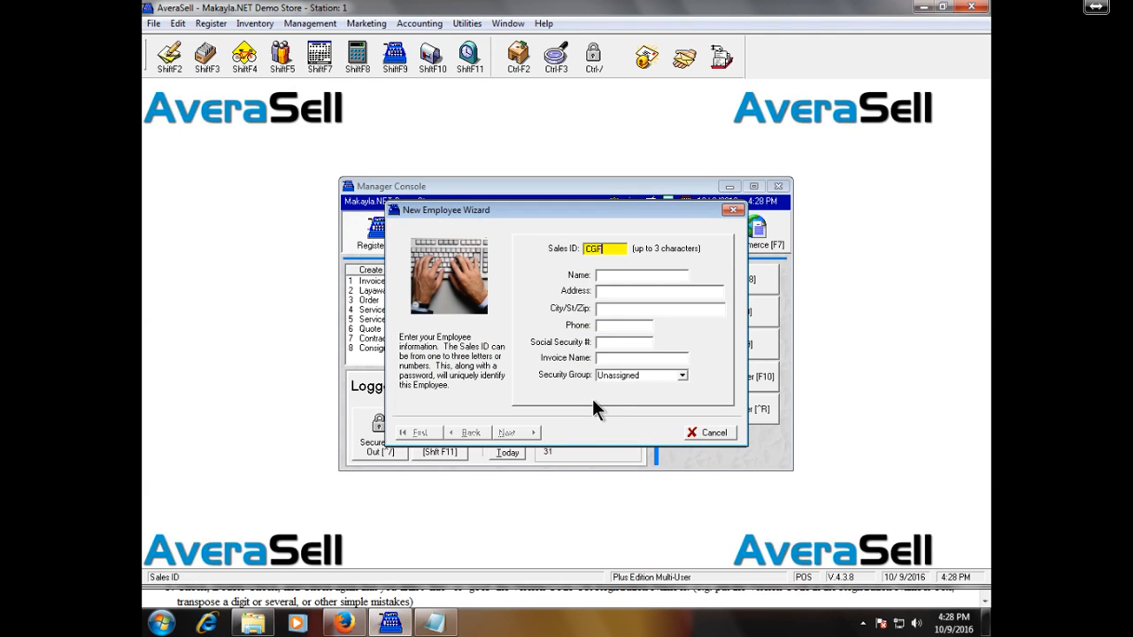
key(Tab)
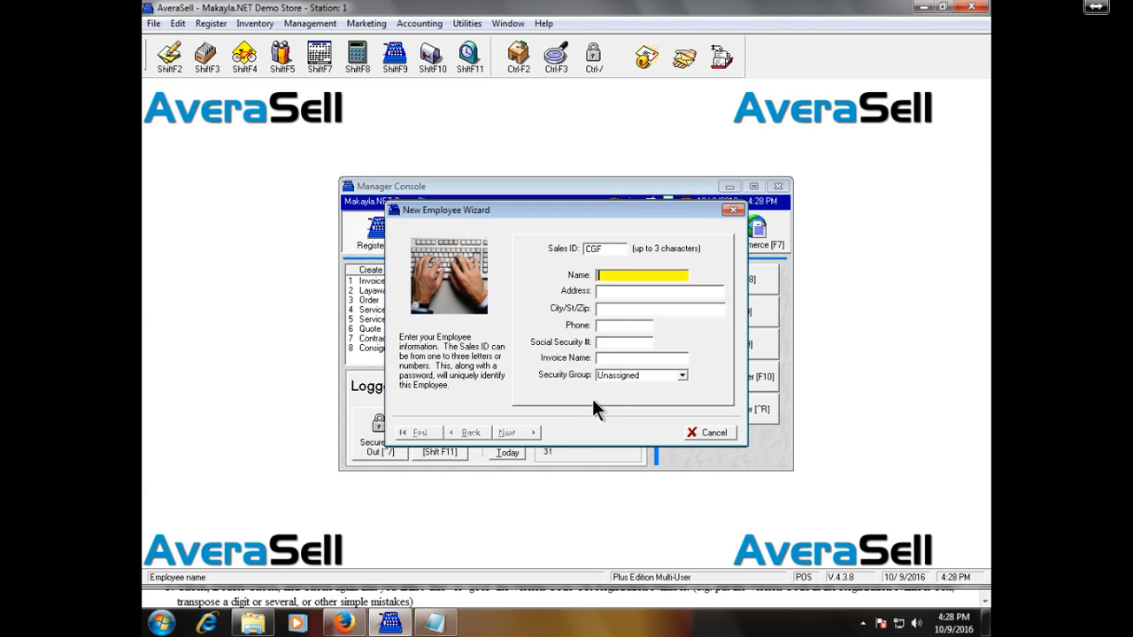
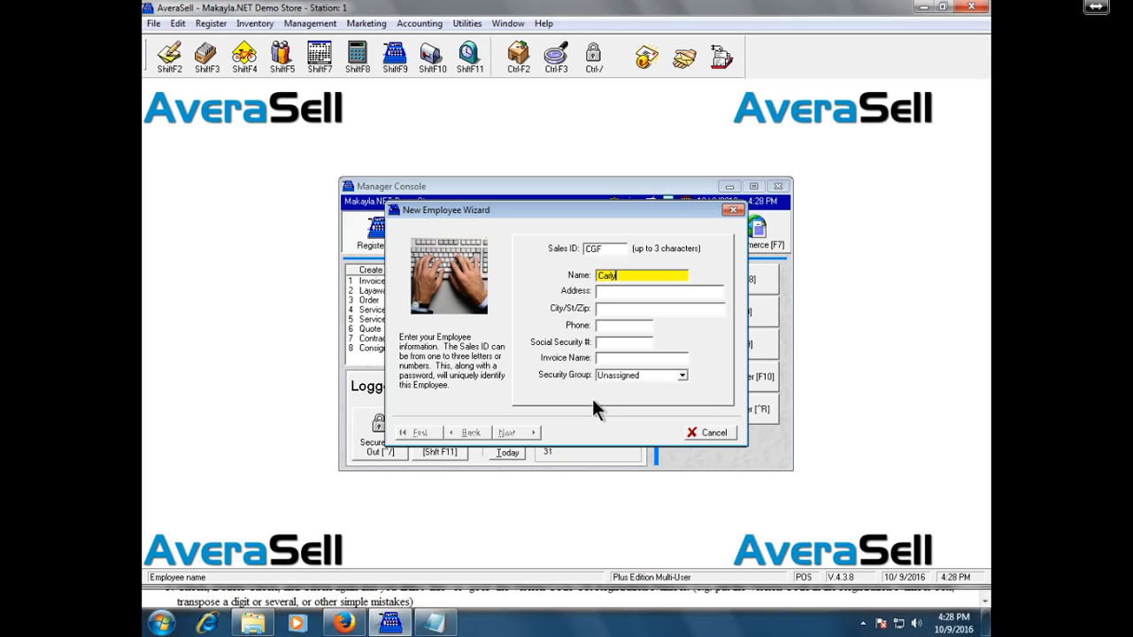
key(Tab)
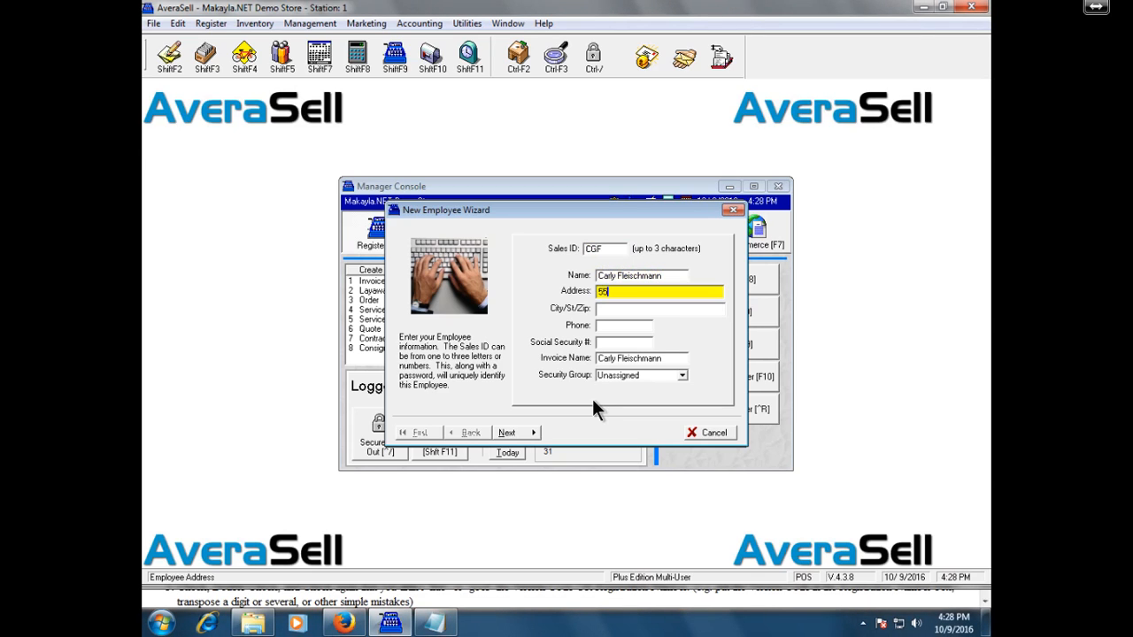
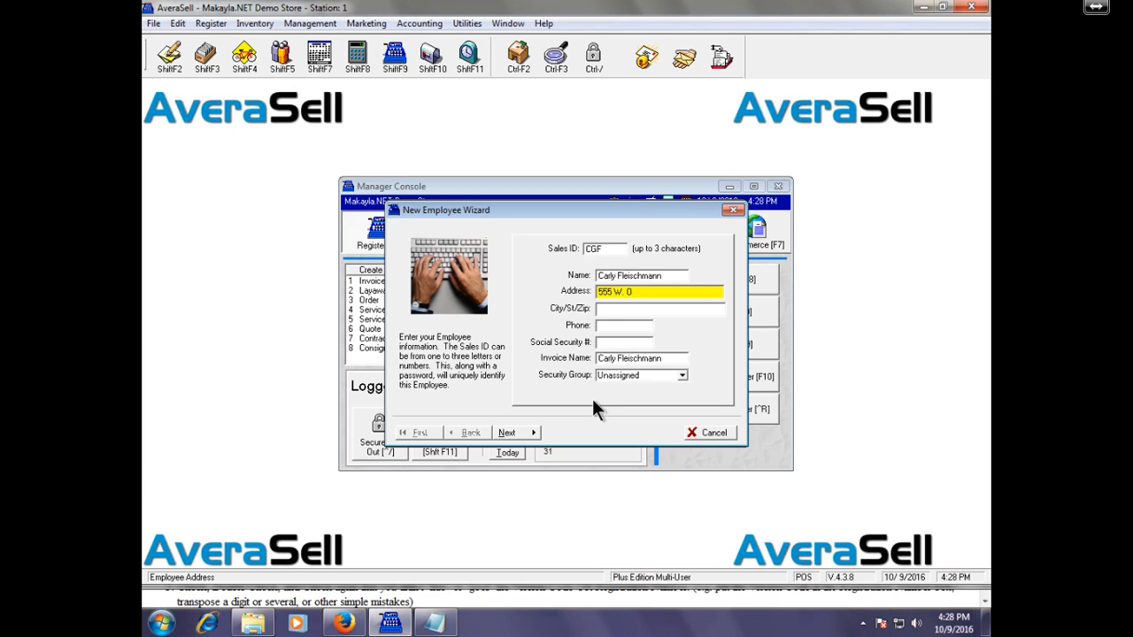
key(Tab)
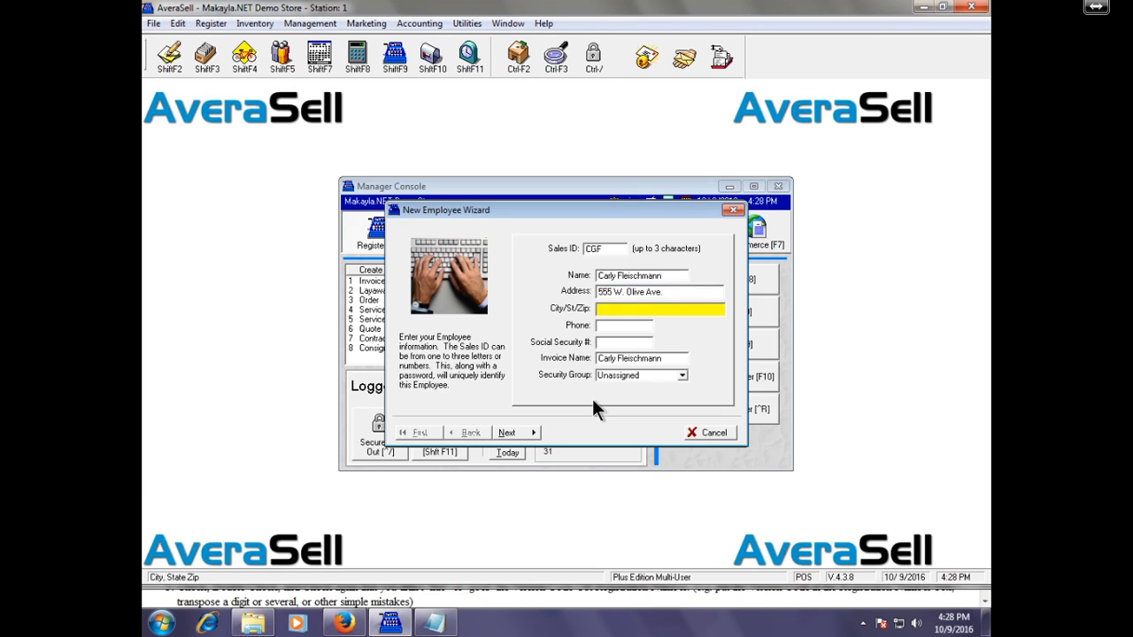
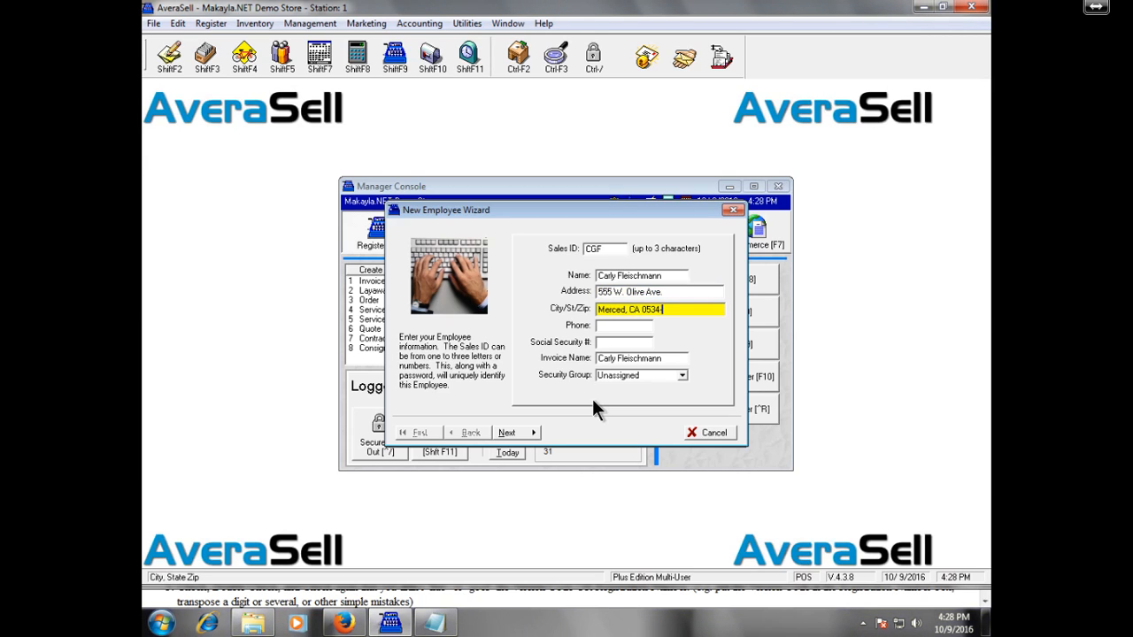
Step: Fill in city/state/ZIP, phone, Social Security number and invoice name 9246, then continue
key(Tab)
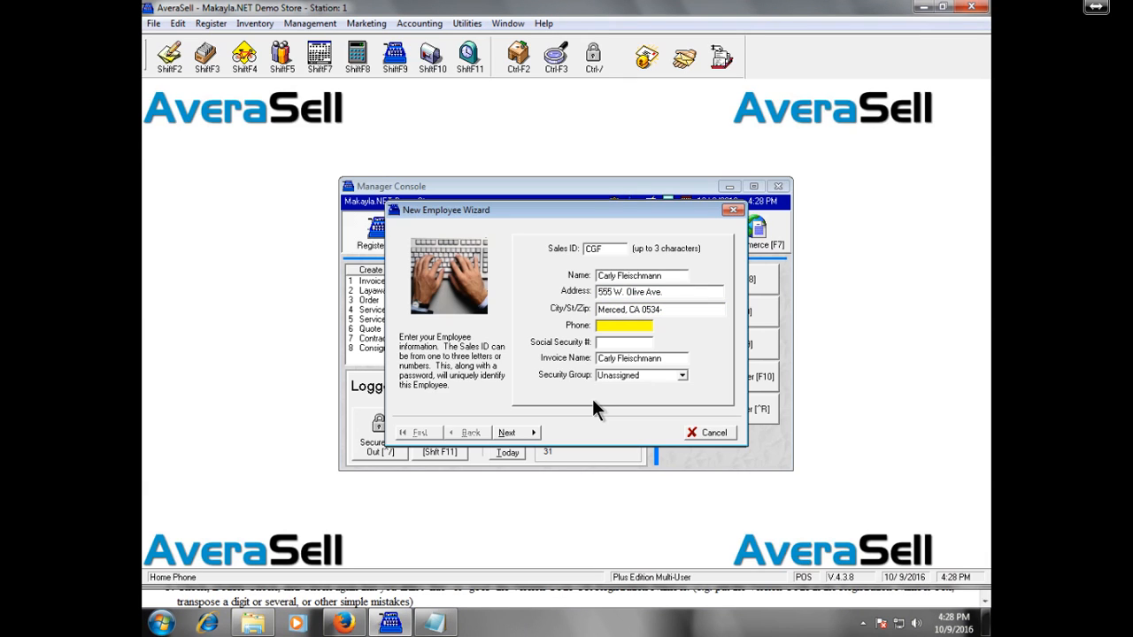
text(209-555-1878)
key(Tab)
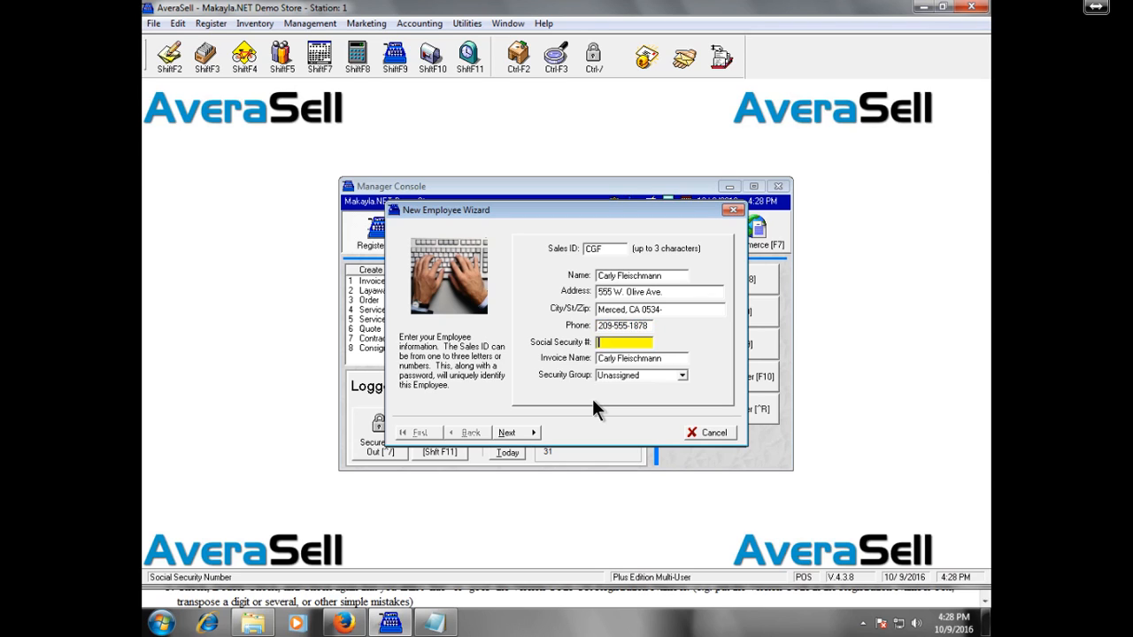
text(9)
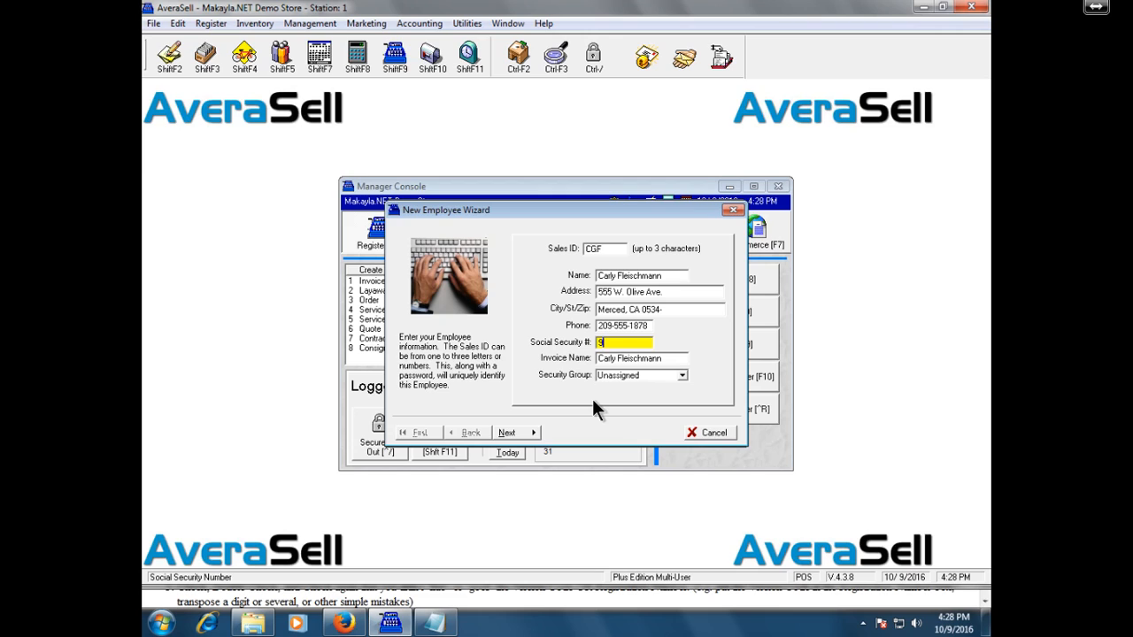
key(Tab)
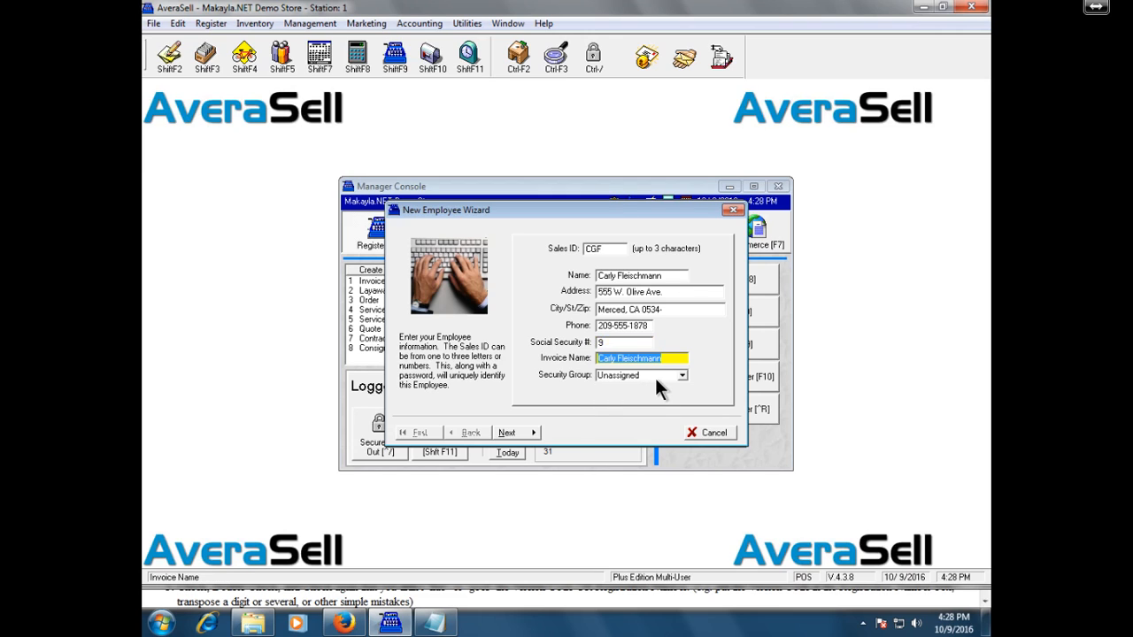
text(9246)
click(527, 434)
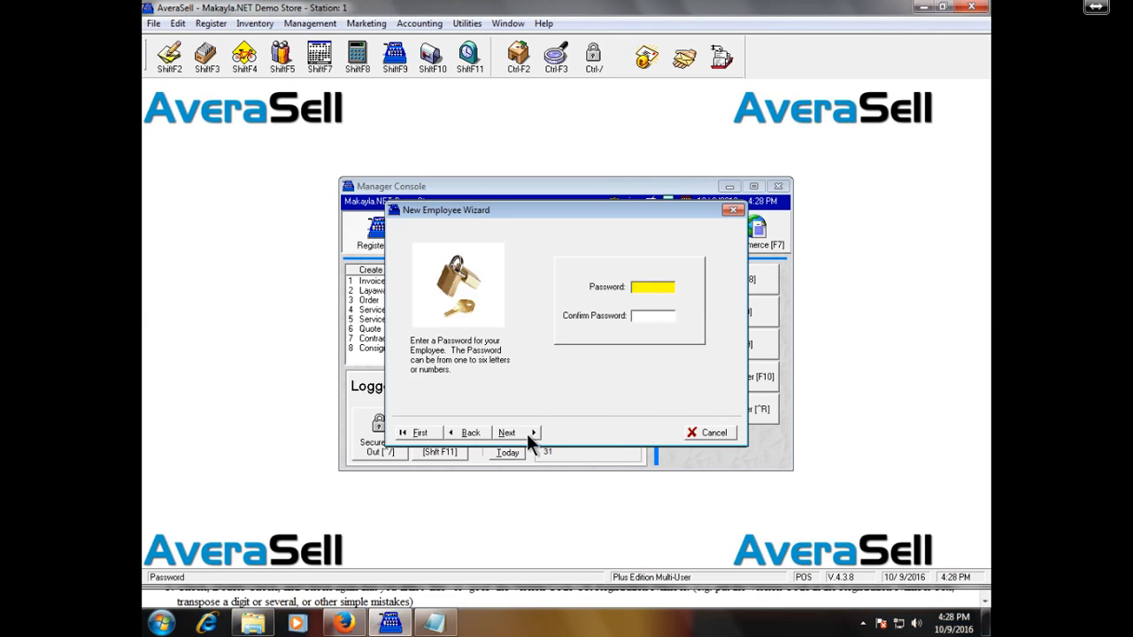
Step: Set and confirm the password, then mark the employee as a Service Tech
text(******)
key(Tab)
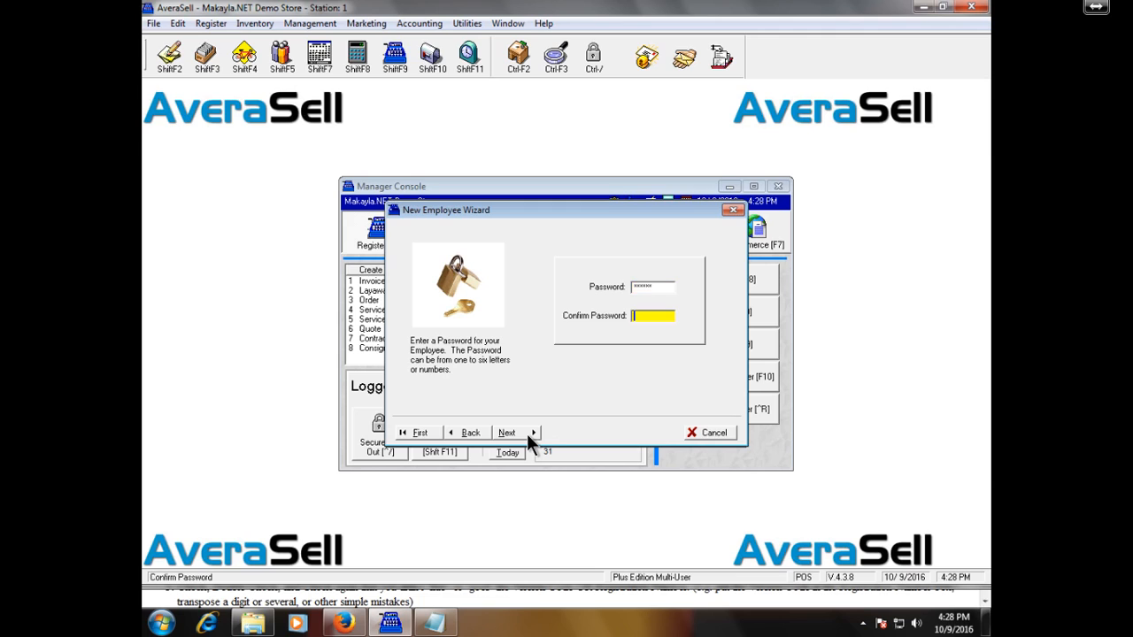
text(******)
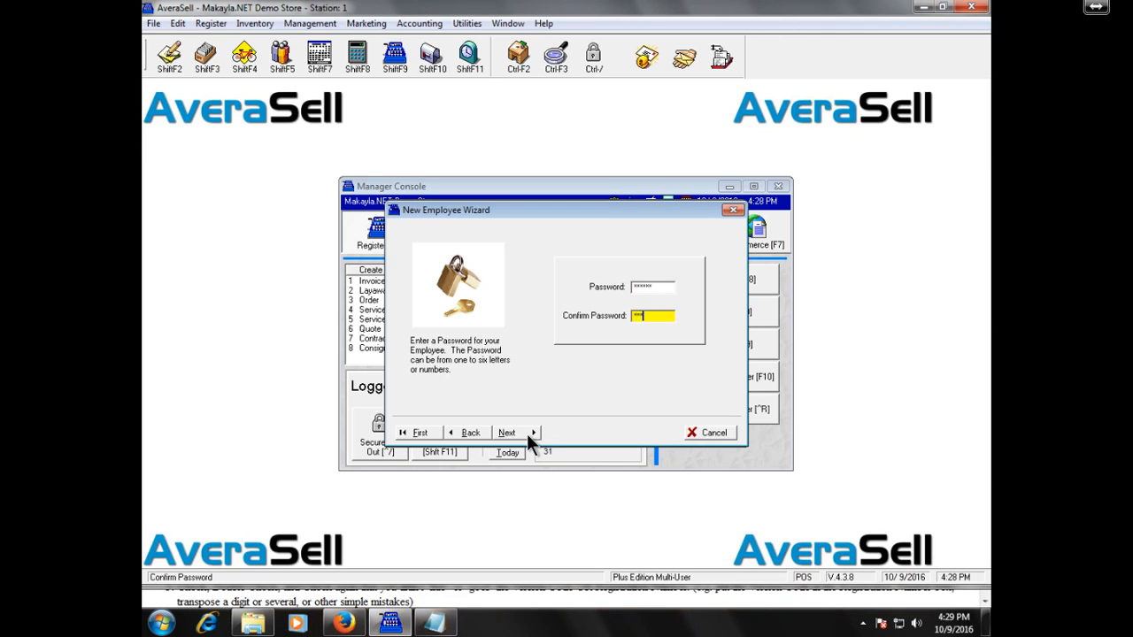
click(527, 434)
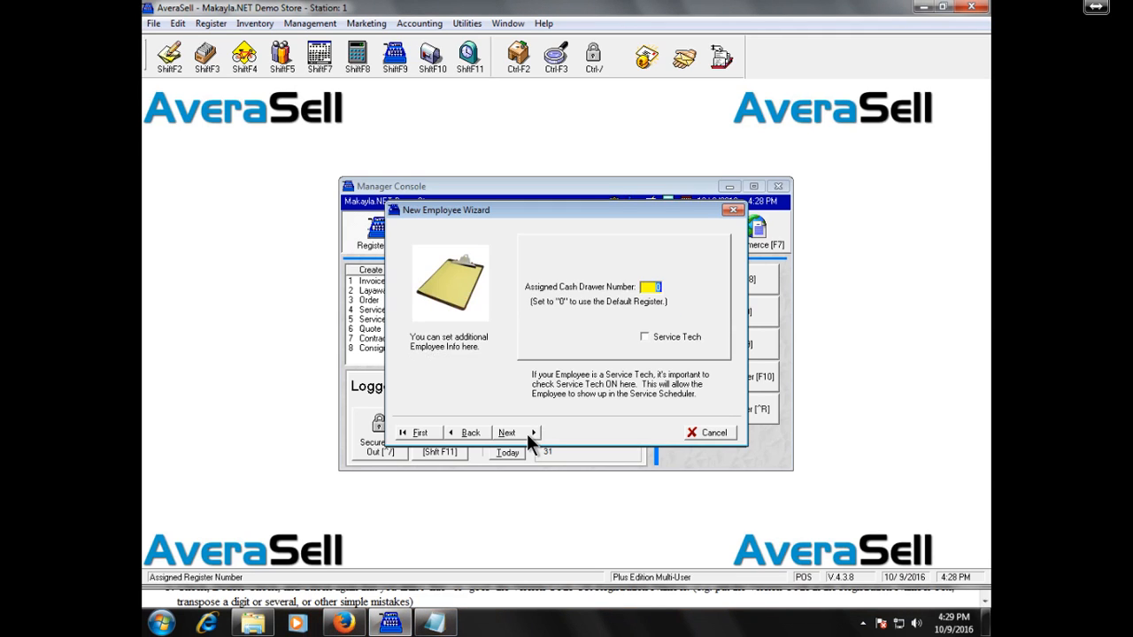
click(676, 335)
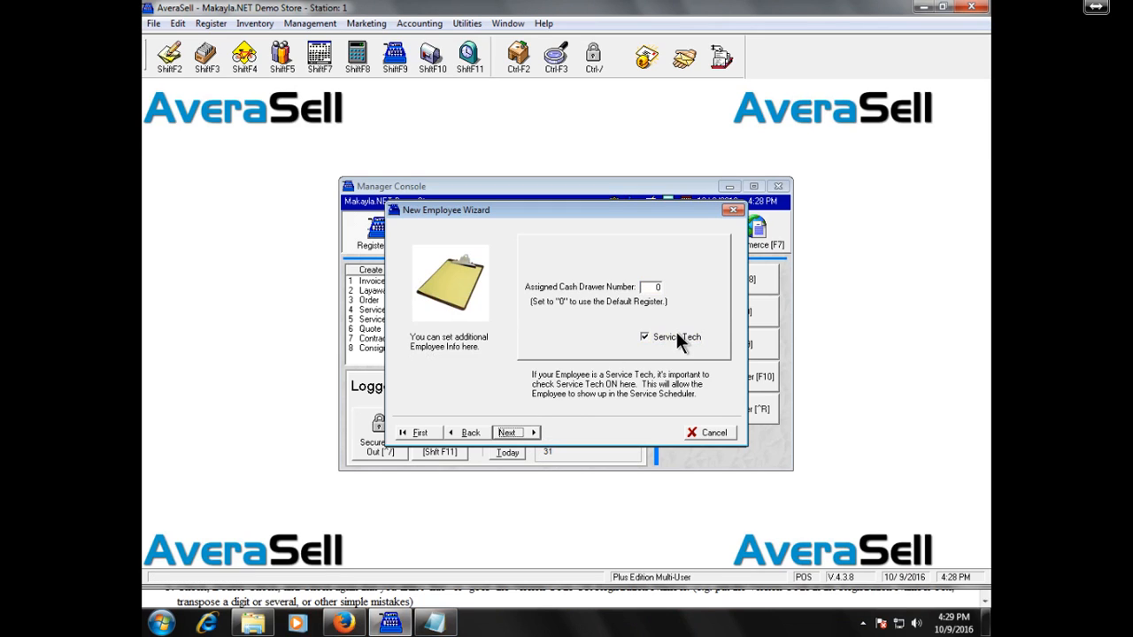
click(505, 434)
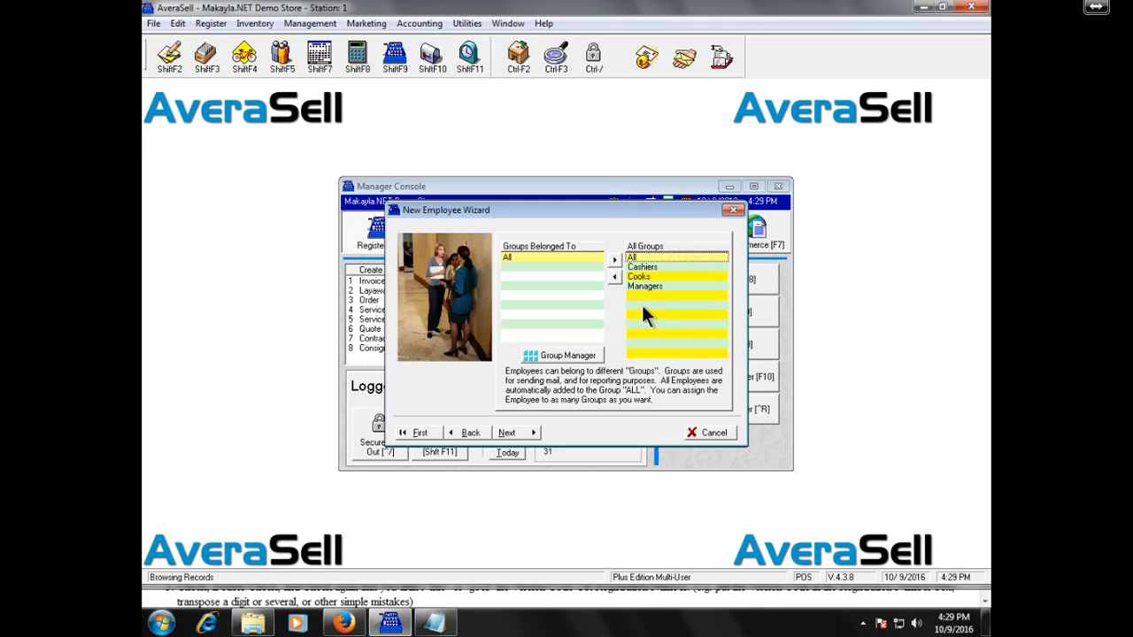
Step: Move Cashiers into Groups Belonged To and continue to the security access permissions
click(680, 266)
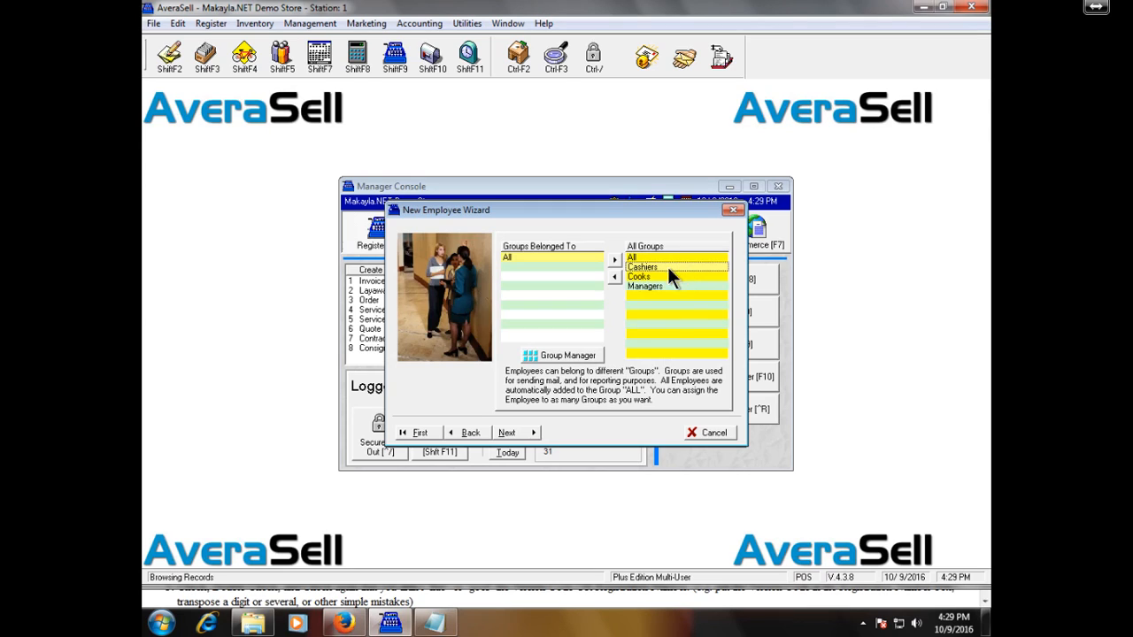
click(617, 278)
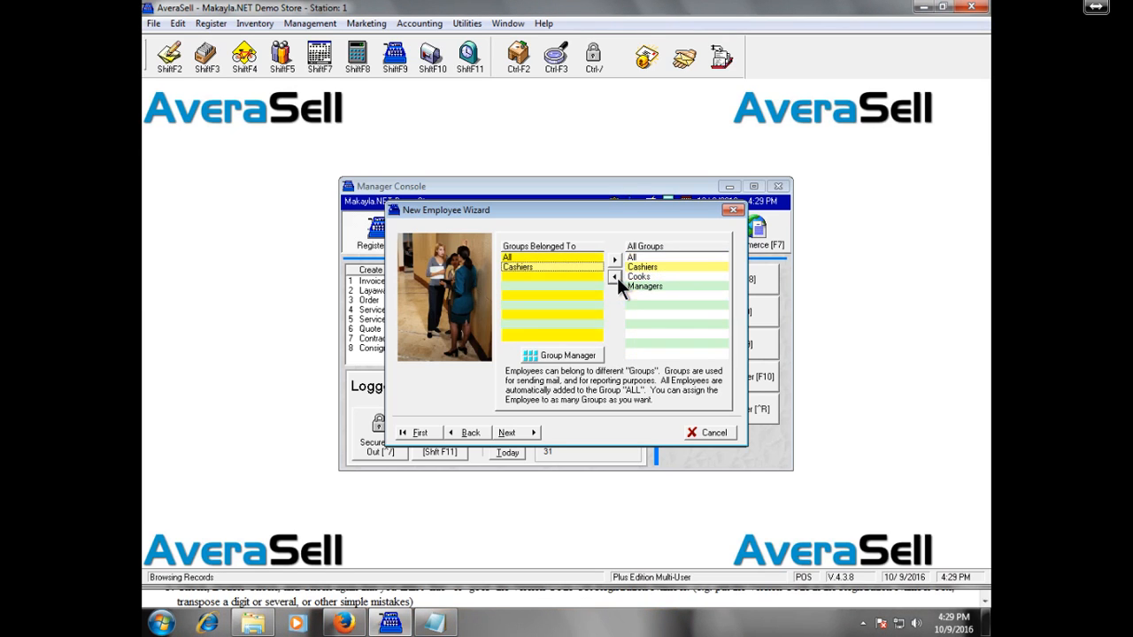
click(535, 435)
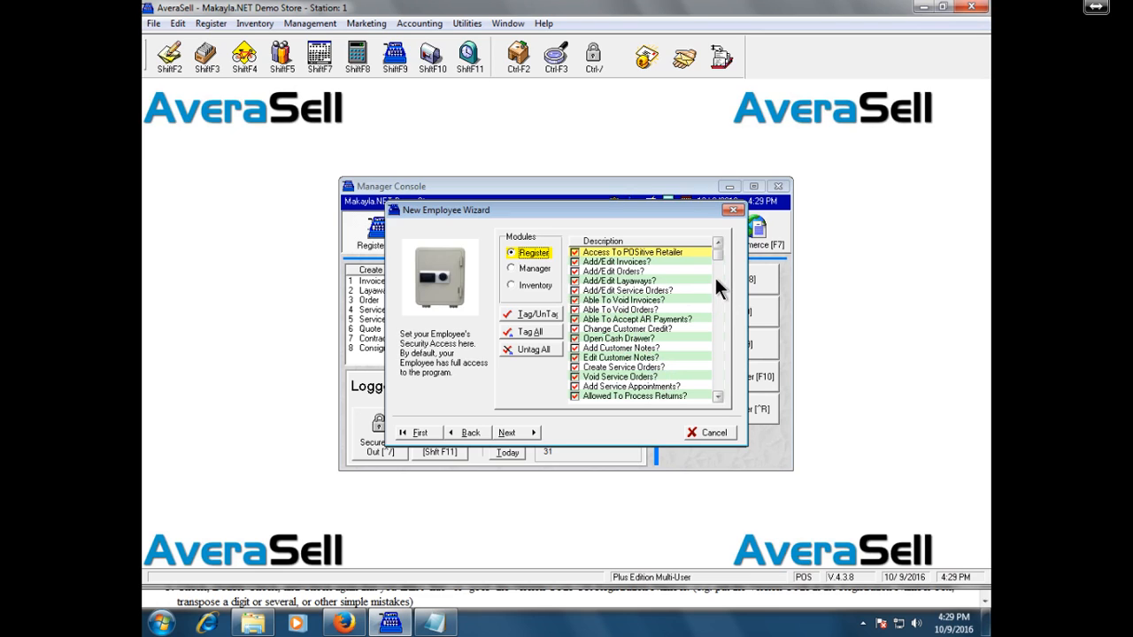
Step: Review the Register, Manager and Inventory module permissions, then advance to the wizard's ready-to-work page
drag(719, 252, 753, 383)
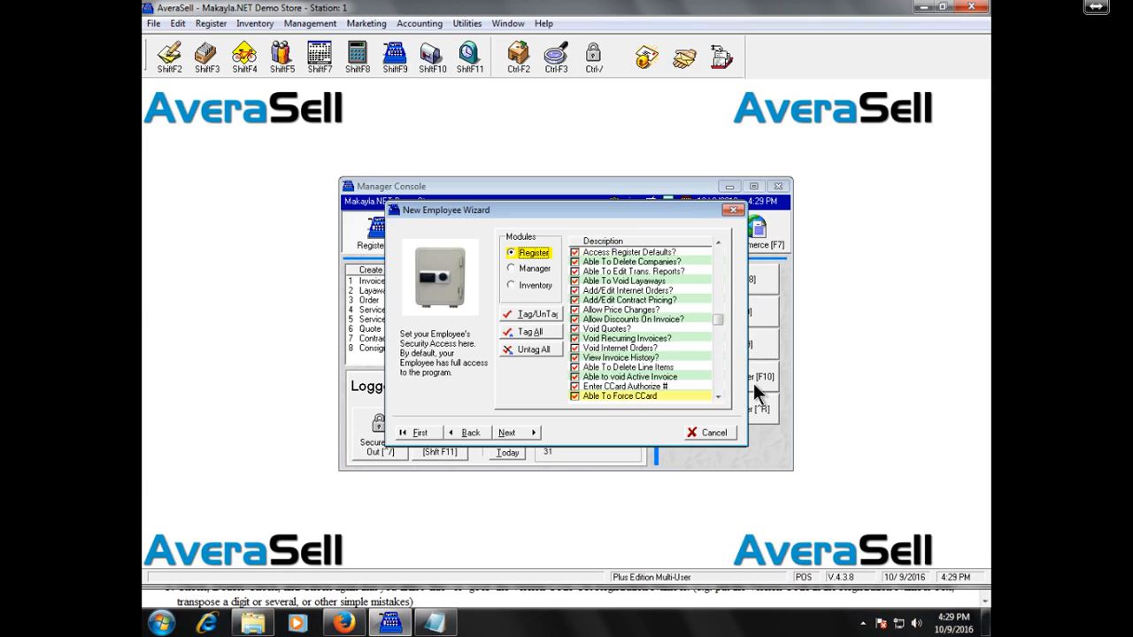
click(533, 270)
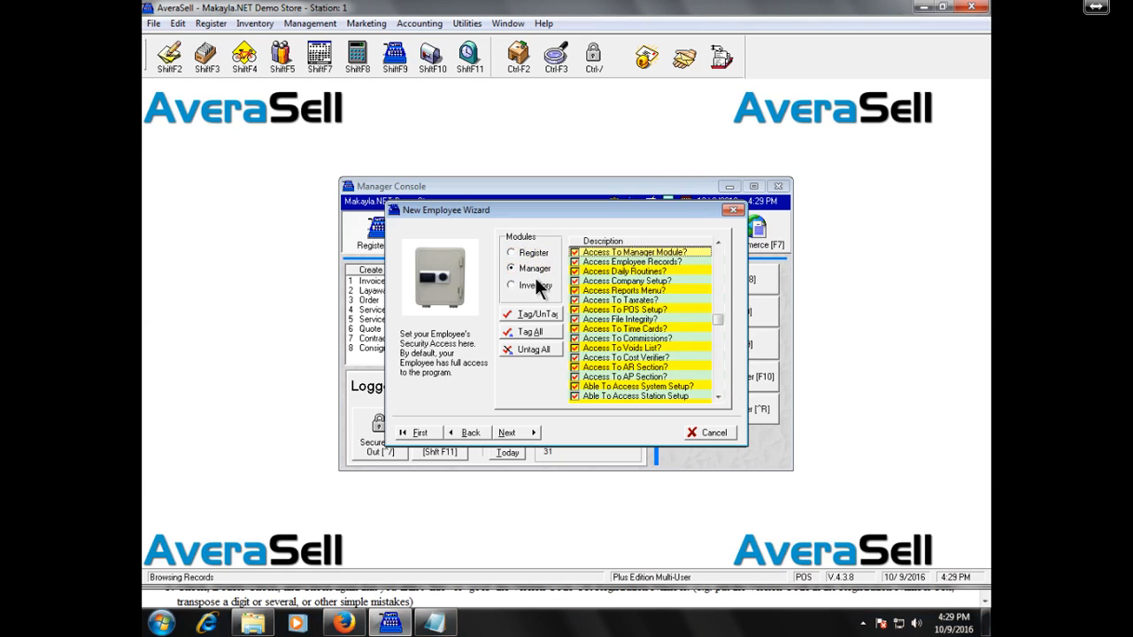
click(538, 283)
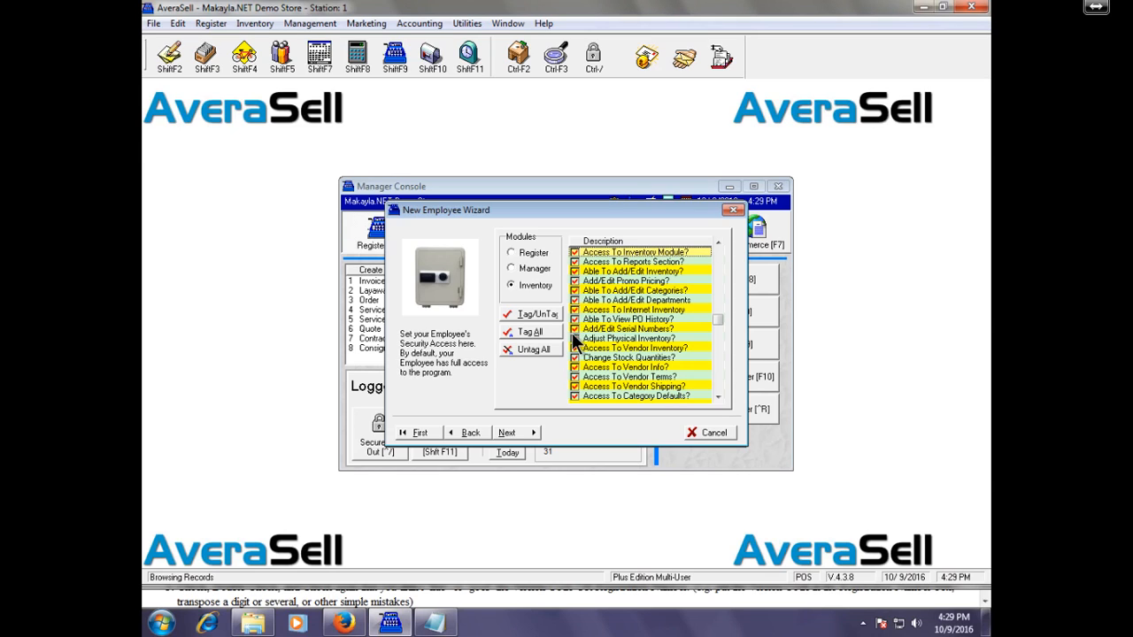
click(529, 435)
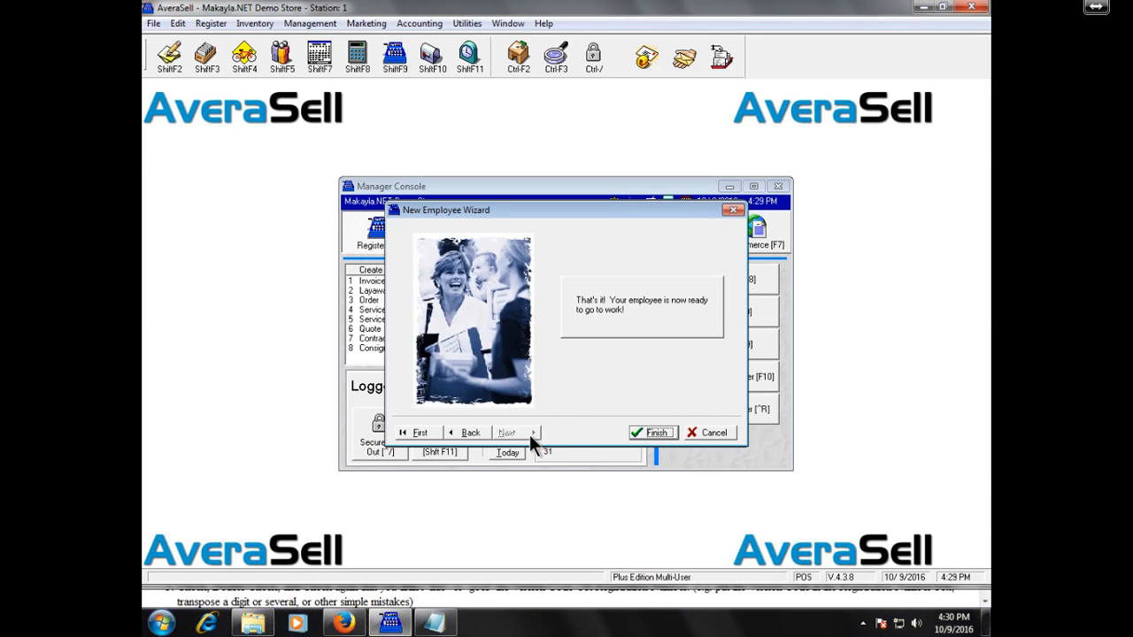
click(432, 430)
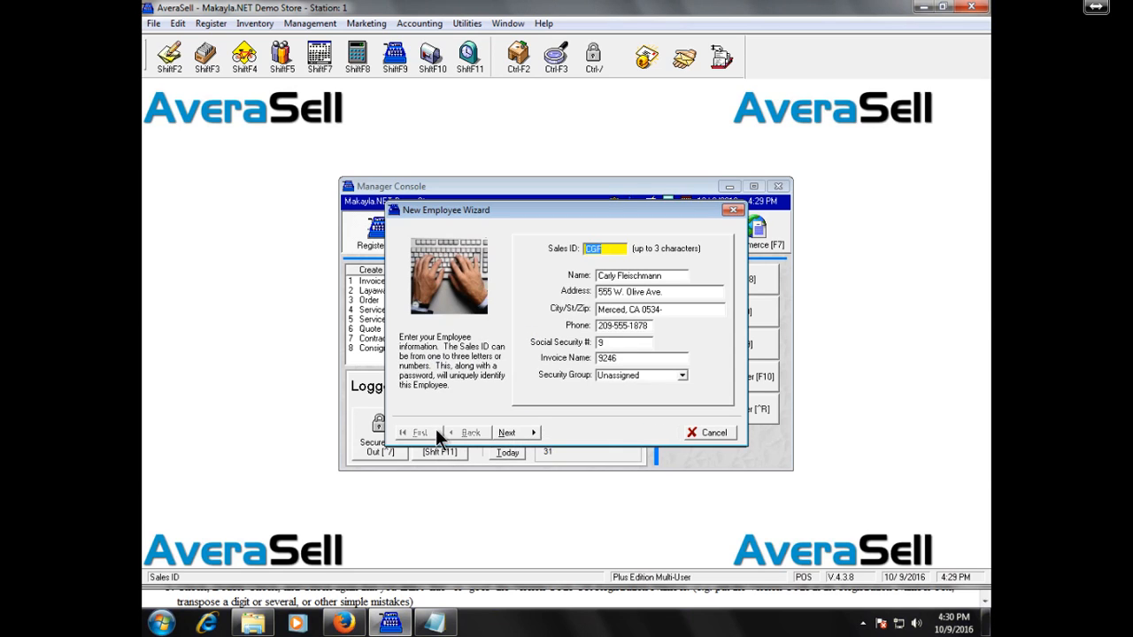
click(681, 375)
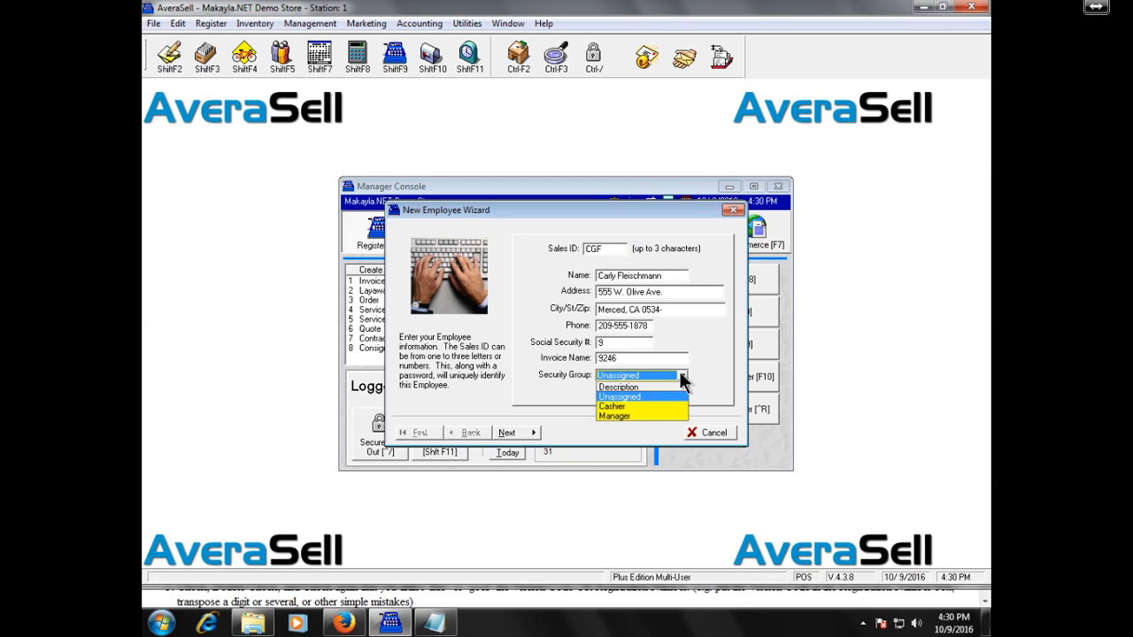
click(679, 373)
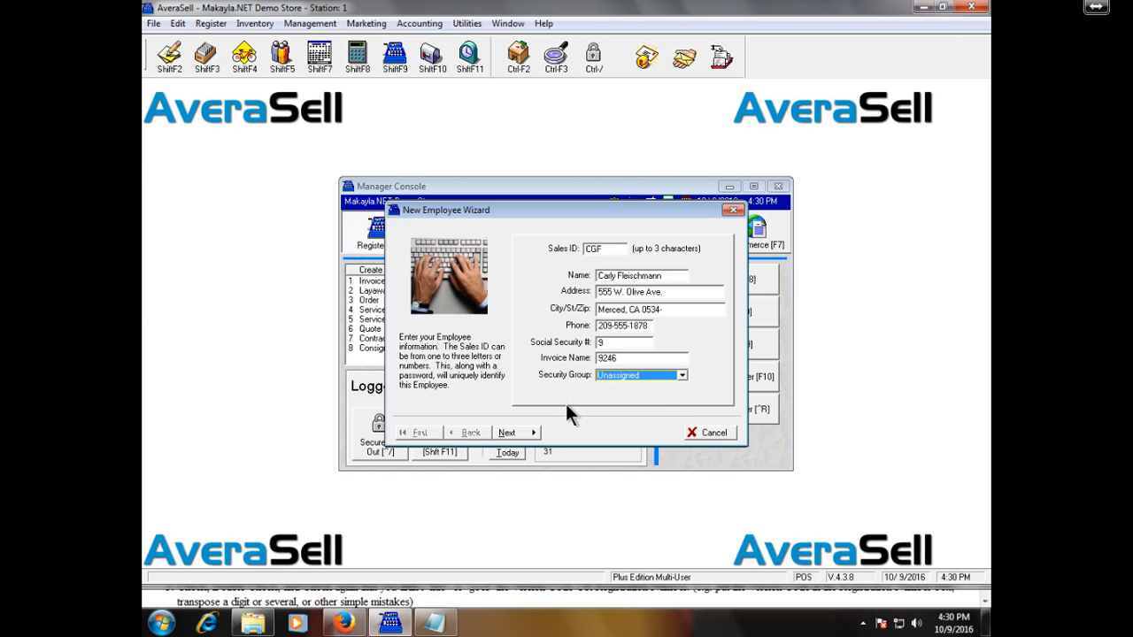
click(527, 433)
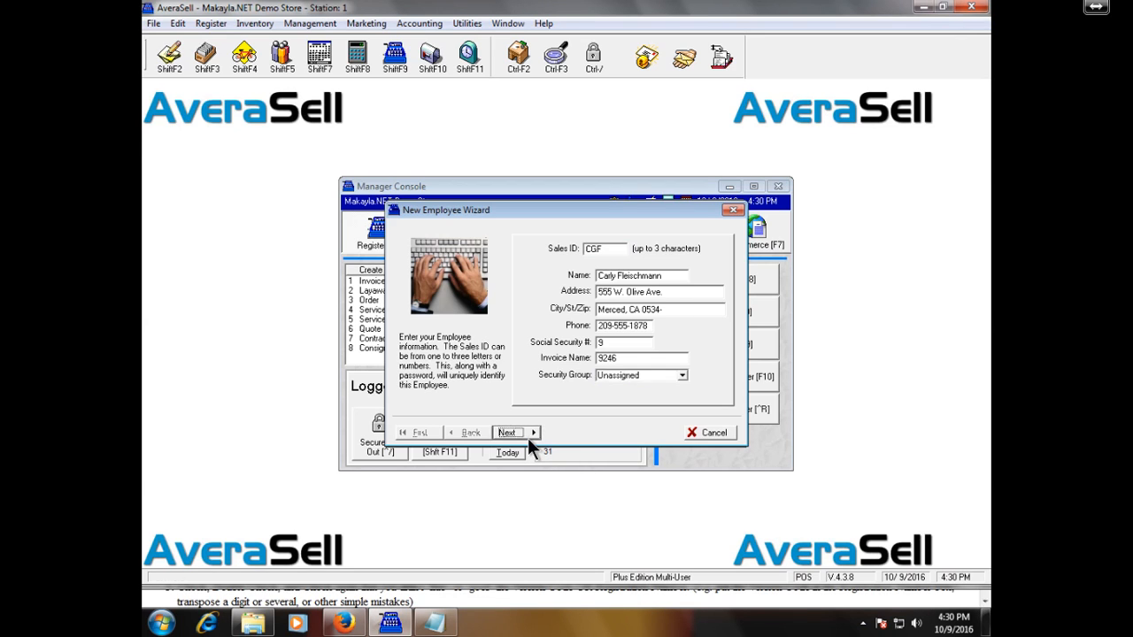
click(527, 434)
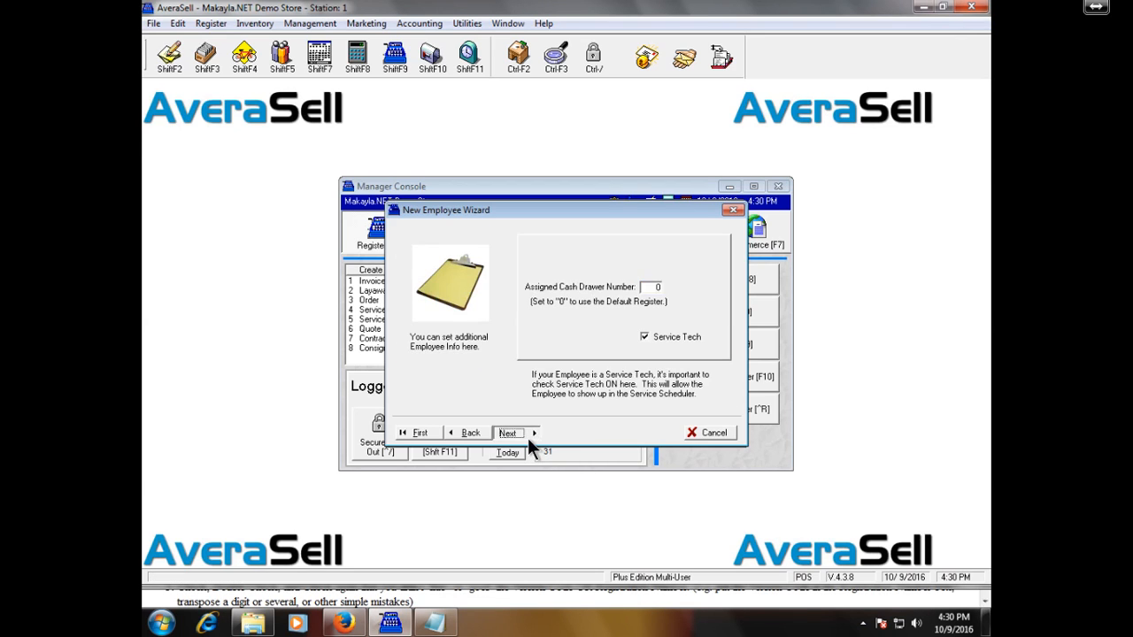
click(527, 438)
click(527, 438)
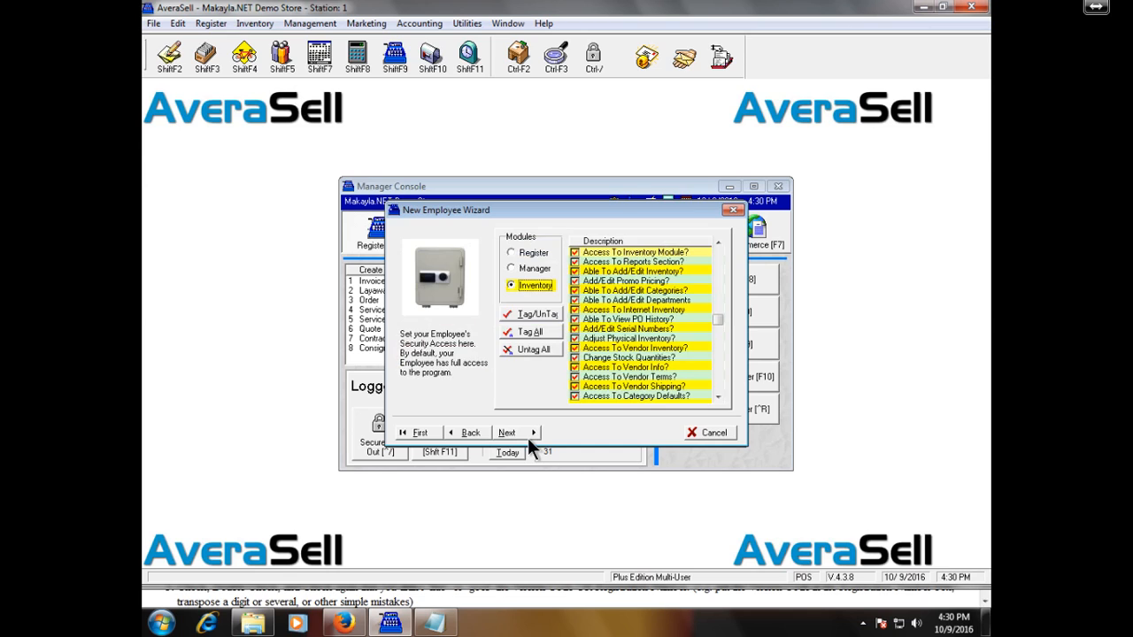
click(528, 439)
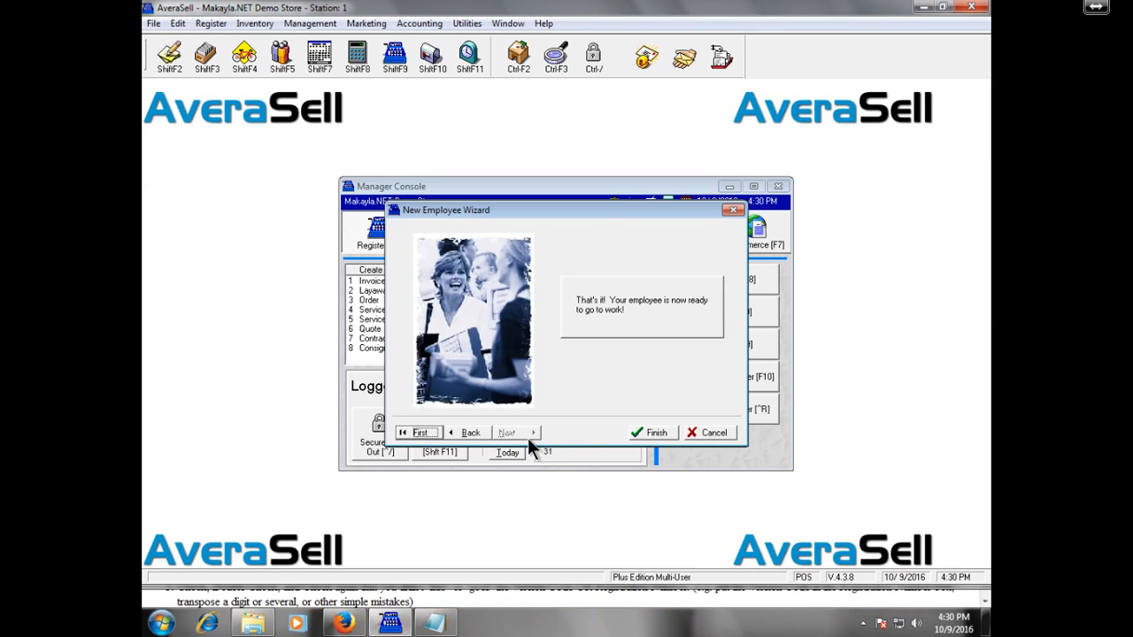
Step: Finish the wizard to save the new employee, then close the Employee List after checking the entry
click(656, 432)
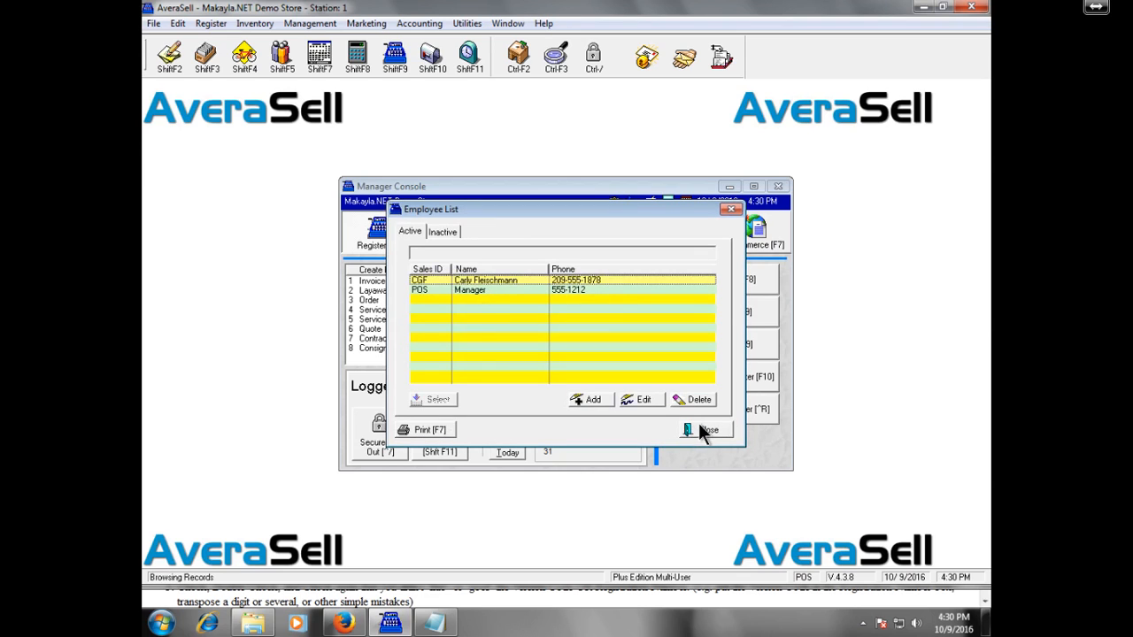
click(699, 429)
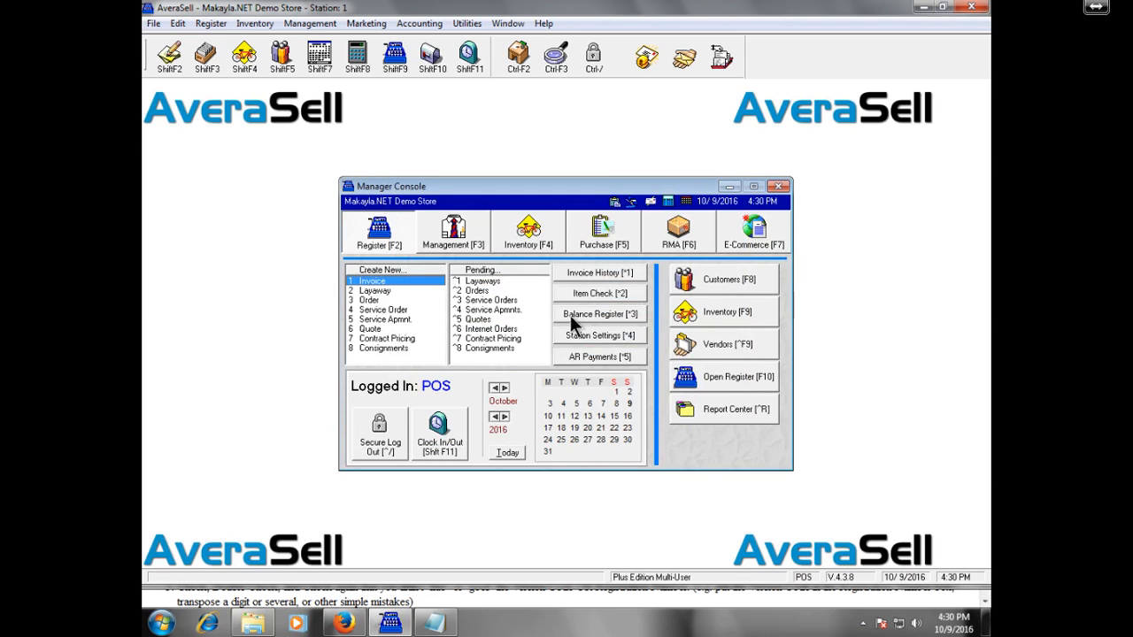